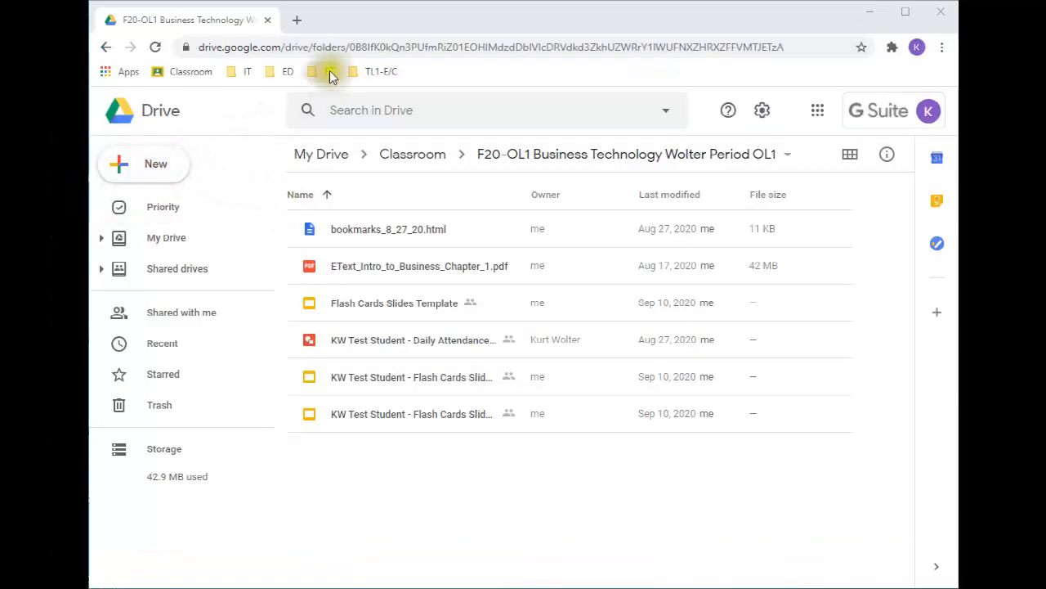
# Step: Go to drive.google.com to open the main My Drive page
pyautogui.click(315, 47)
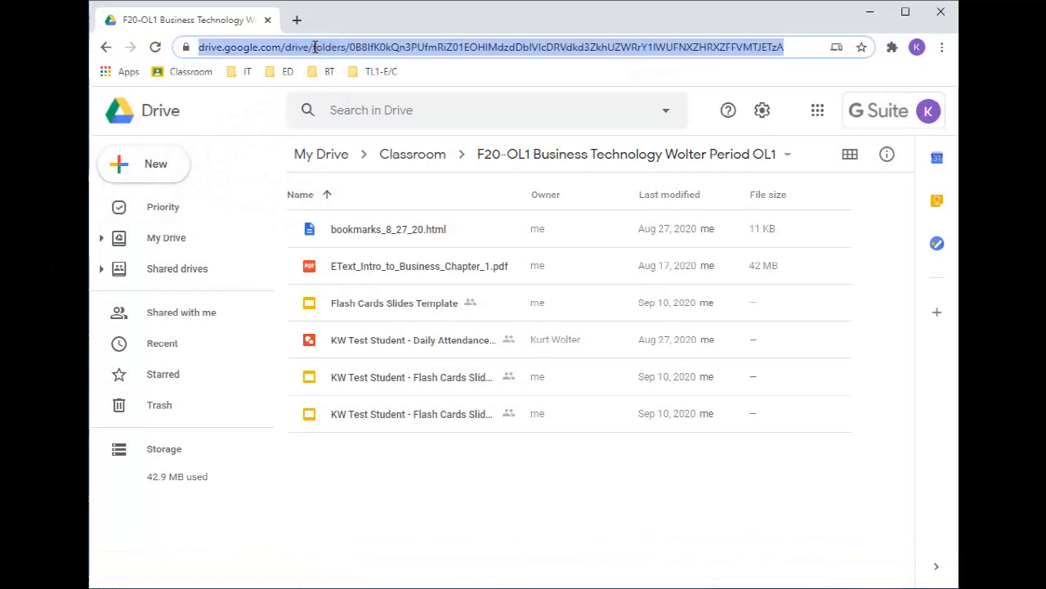
pyautogui.write('drive.')
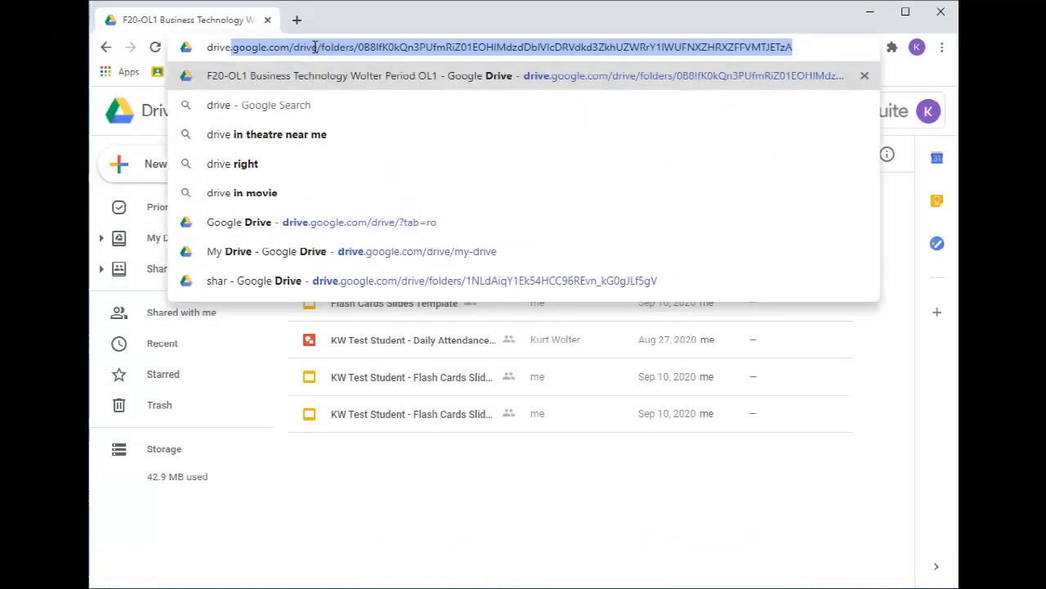
pyautogui.write('google.com')
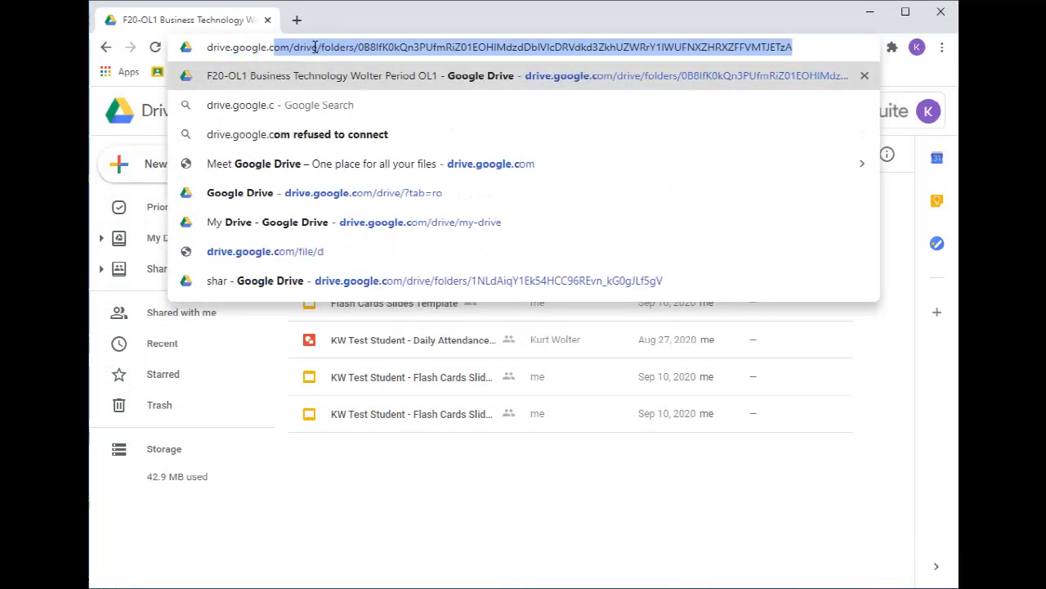
pyautogui.press('Delete')
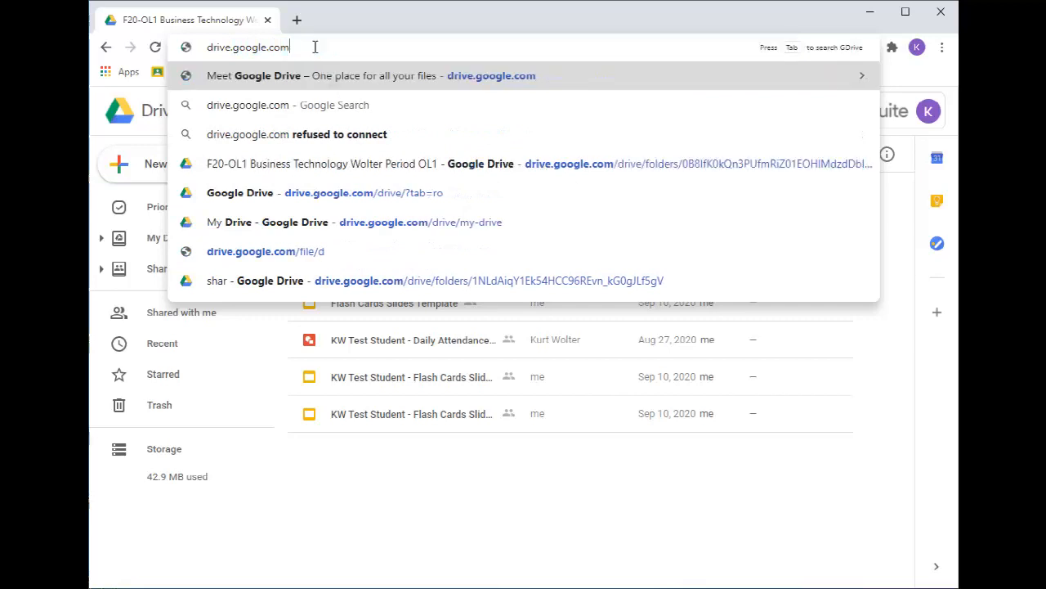
pyautogui.press('Return')
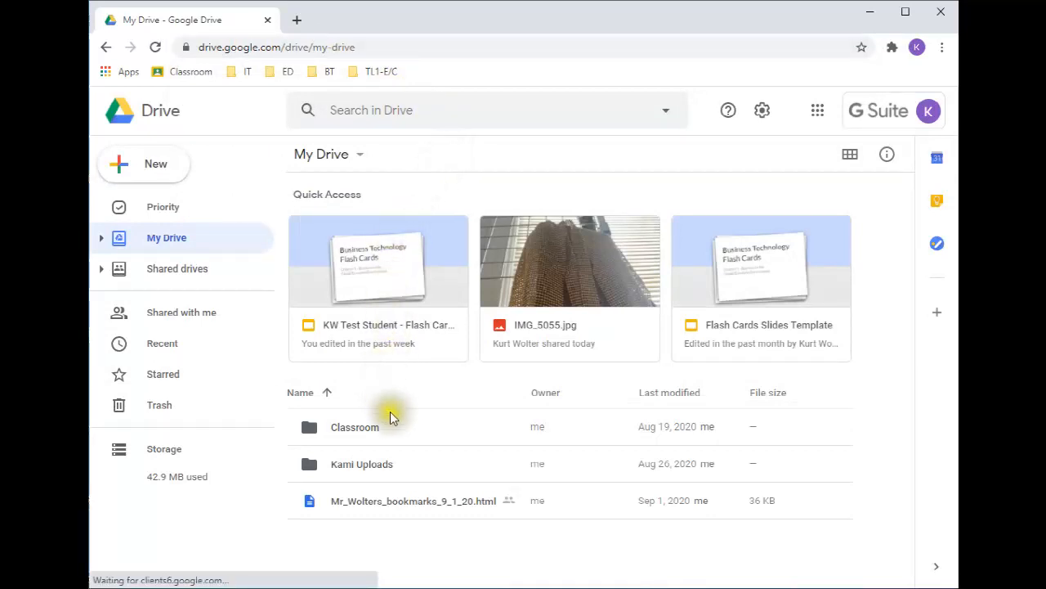
# Step: Create a new blank Google Sheets spreadsheet in My Drive
pyautogui.click(336, 435)
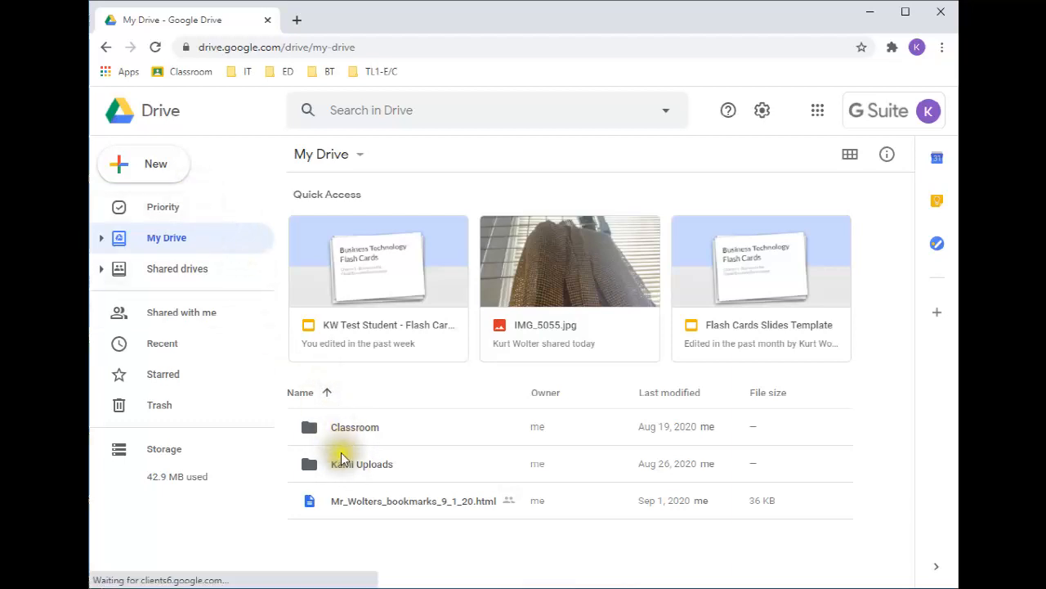
pyautogui.click(154, 166)
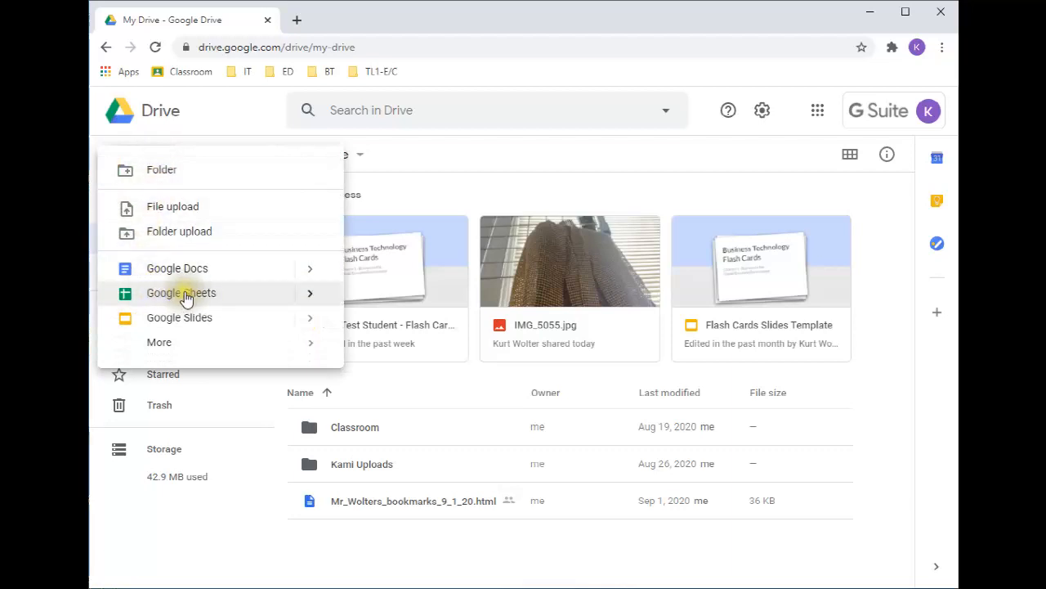
pyautogui.moveTo(312, 298)
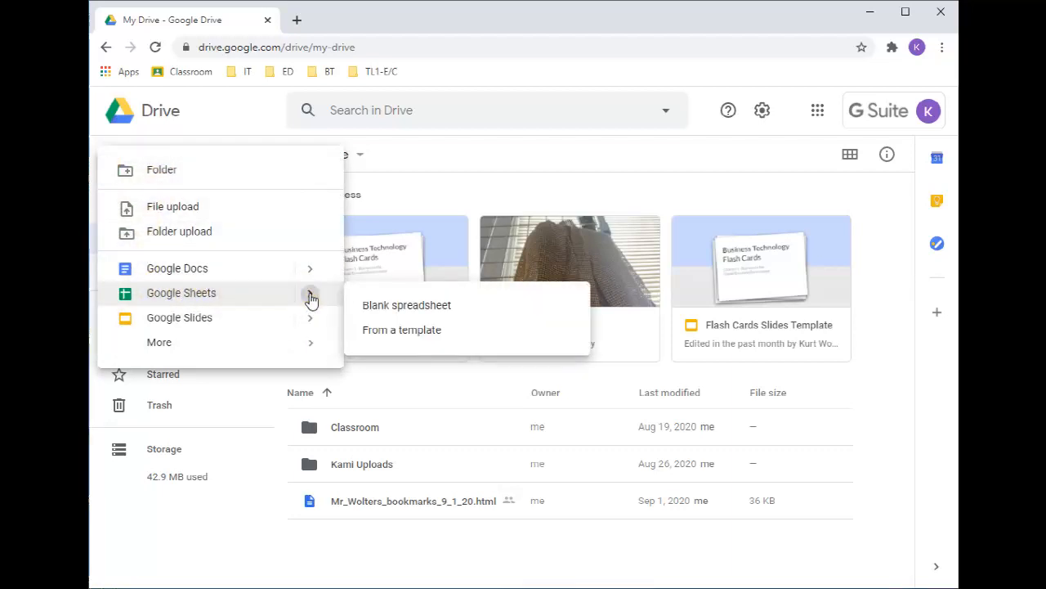
pyautogui.click(395, 309)
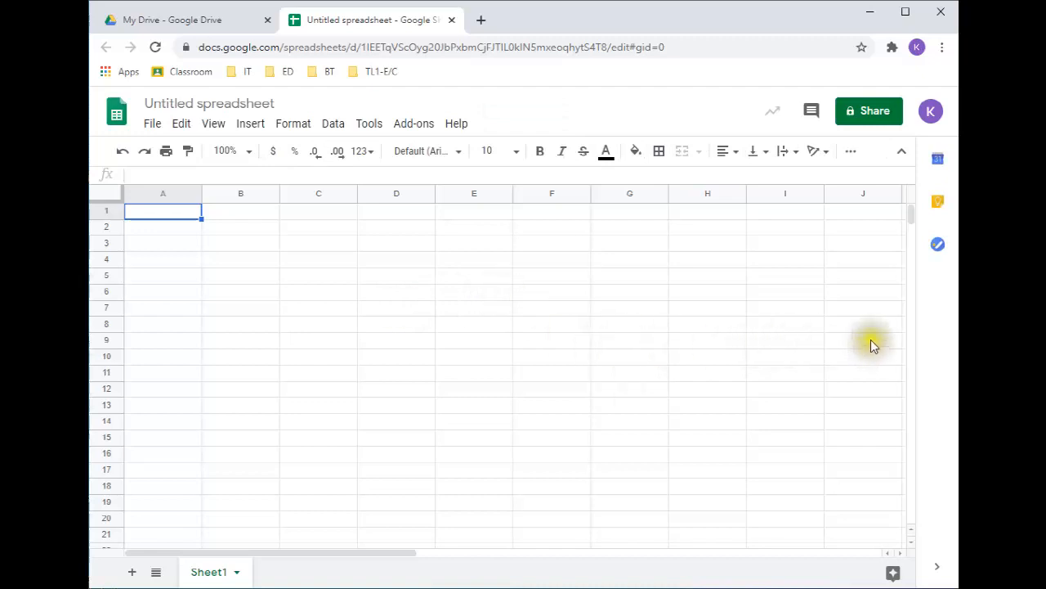
# Step: Narrow and reposition the browser window, and enlarge the spreadsheet page by two zoom levels
pyautogui.moveTo(958, 309); pyautogui.dragTo(831, 309)
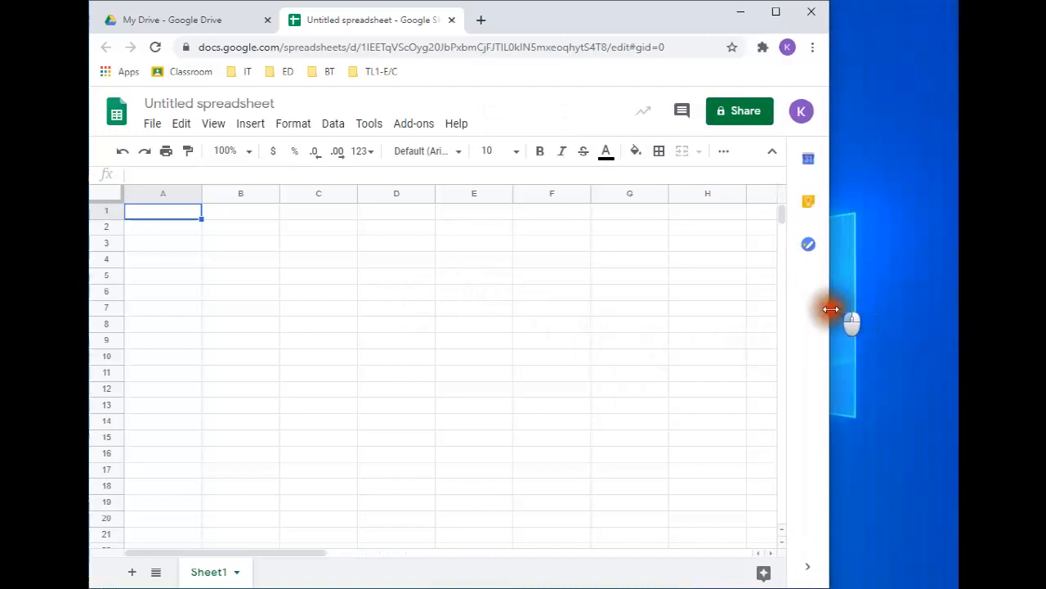
pyautogui.moveTo(553, 24); pyautogui.dragTo(602, 22)
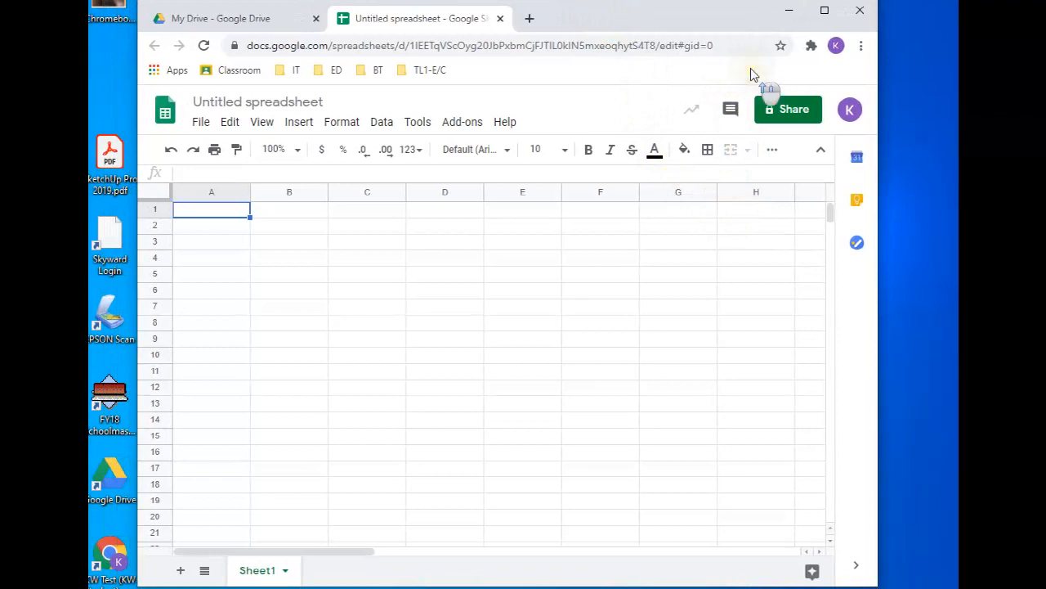
pyautogui.keyDown('ctrl'); pyautogui.scroll(1, 640, 128); pyautogui.keyUp('ctrl')
pyautogui.keyDown('ctrl'); pyautogui.scroll(1, 638, 123); pyautogui.keyUp('ctrl')
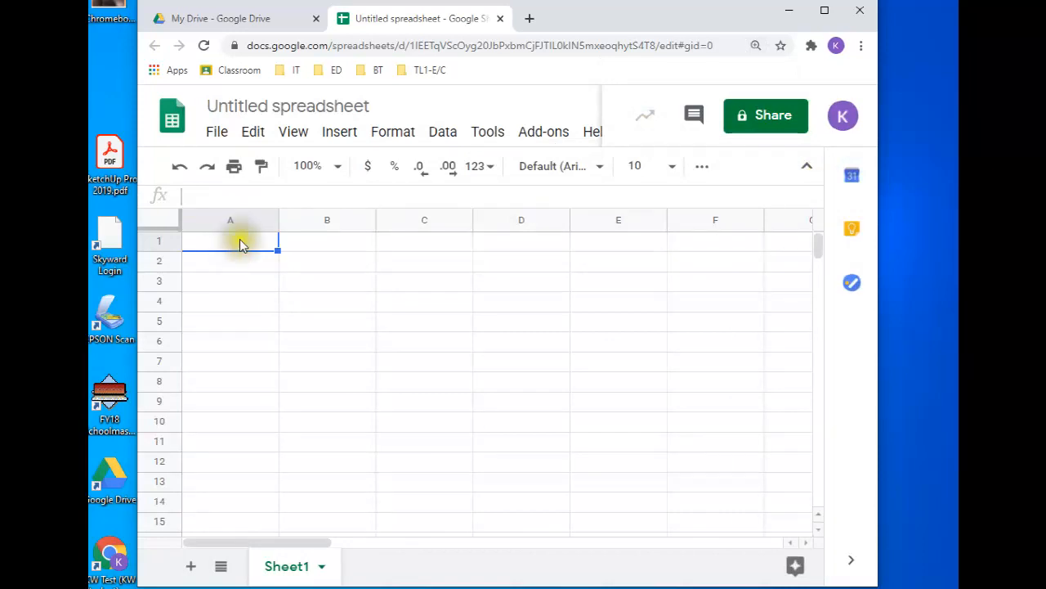
# Step: Rename the spreadsheet with the teacher's name followed by "Chapter 2 Vocabulary for Tech Lab 1"
pyautogui.click(278, 102)
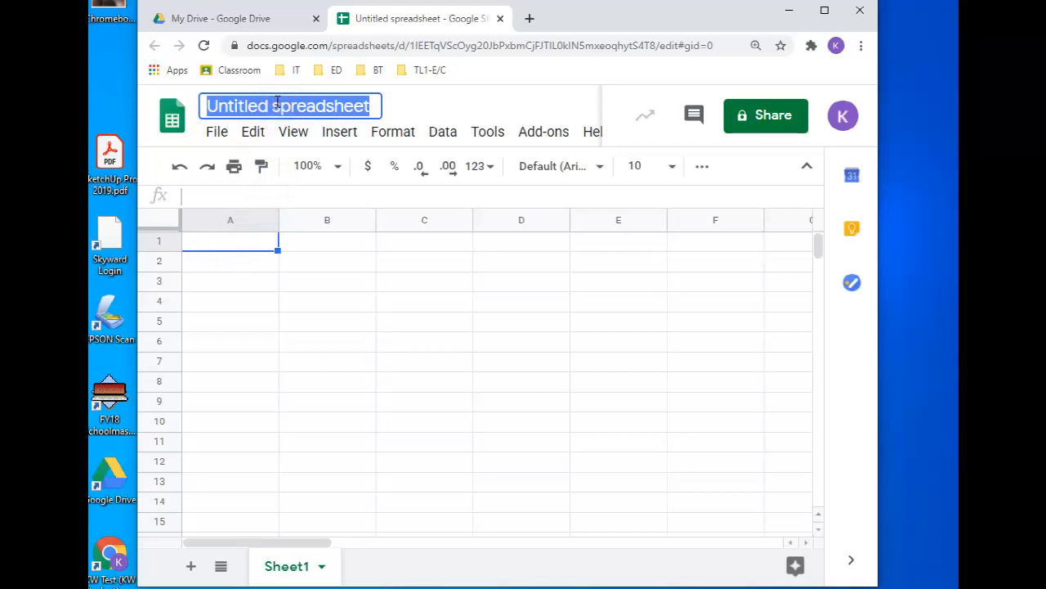
pyautogui.write('Chapter 2 Vo')
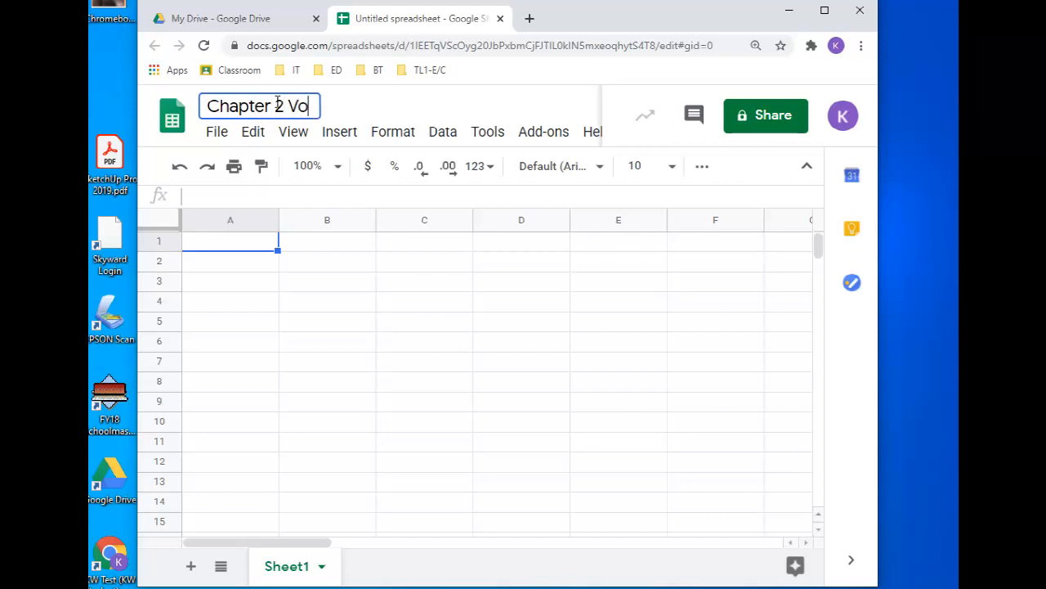
pyautogui.write('cabulary')
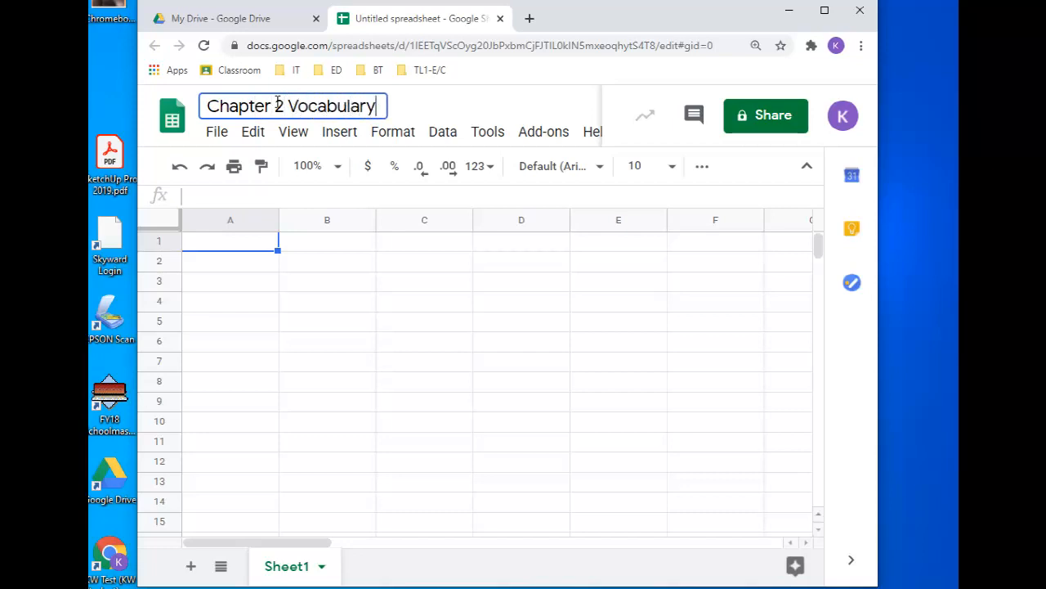
pyautogui.click(207, 107)
pyautogui.write('Mr. Wo')
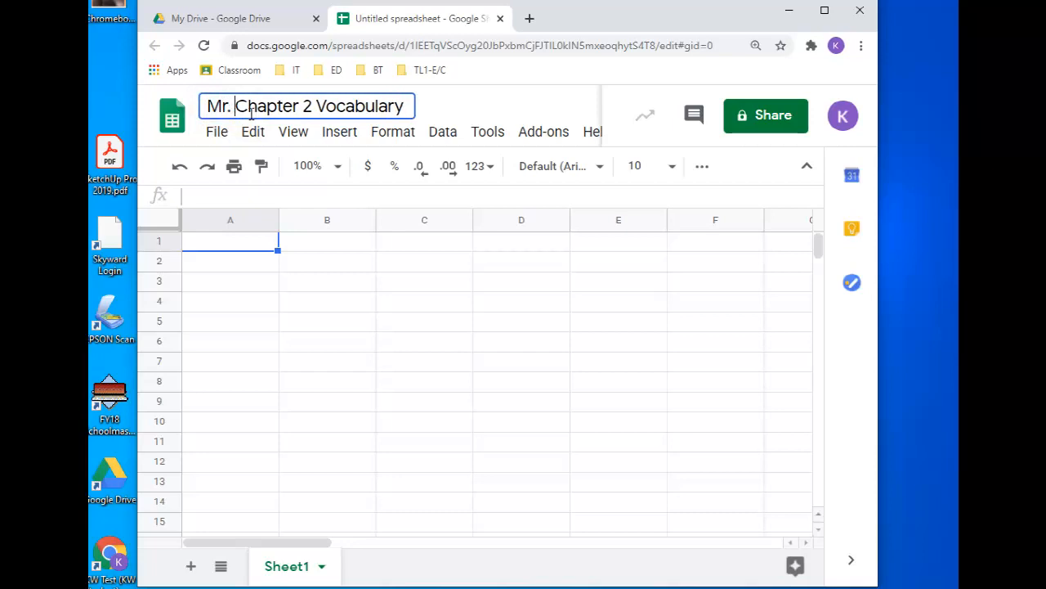
pyautogui.write('lter')
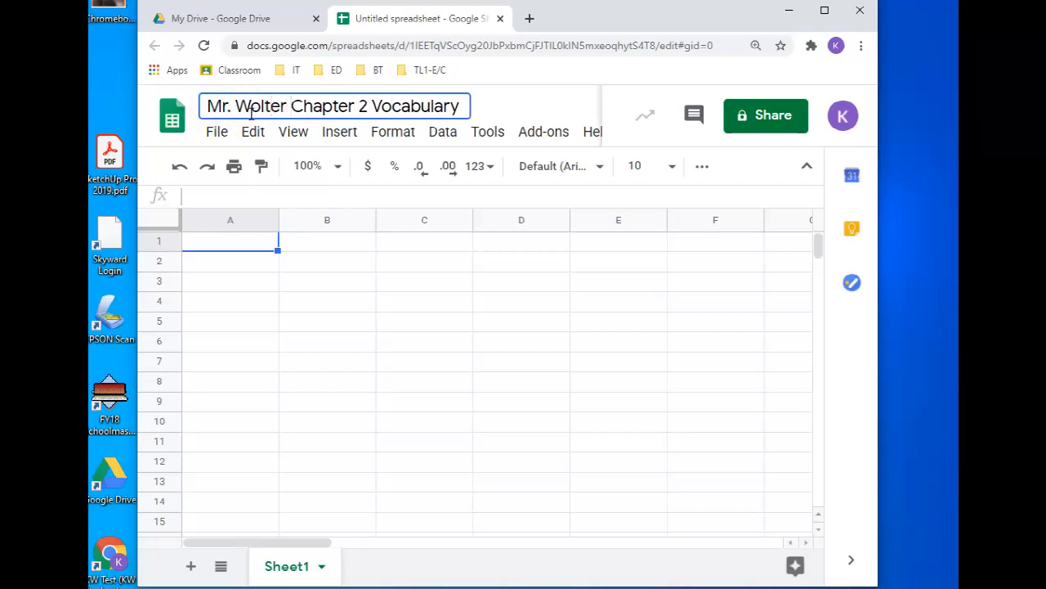
pyautogui.click(461, 106)
pyautogui.write('for Tech Lab 1')
pyautogui.press('Return')
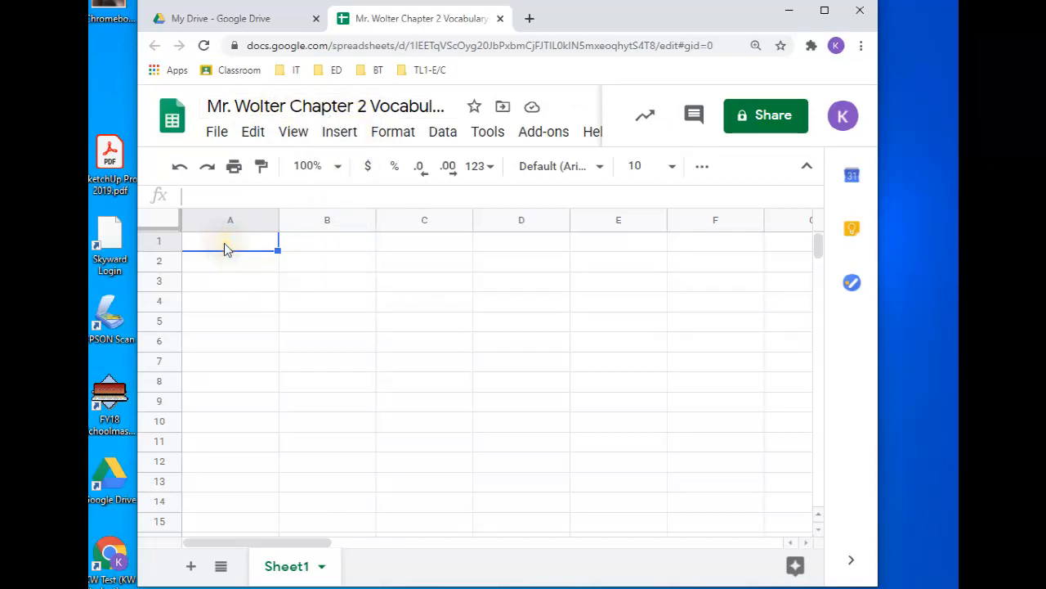
pyautogui.press('Down')
pyautogui.press('Down')
pyautogui.press('Down')
pyautogui.press('Down')
pyautogui.press('Down')
pyautogui.press('Down')
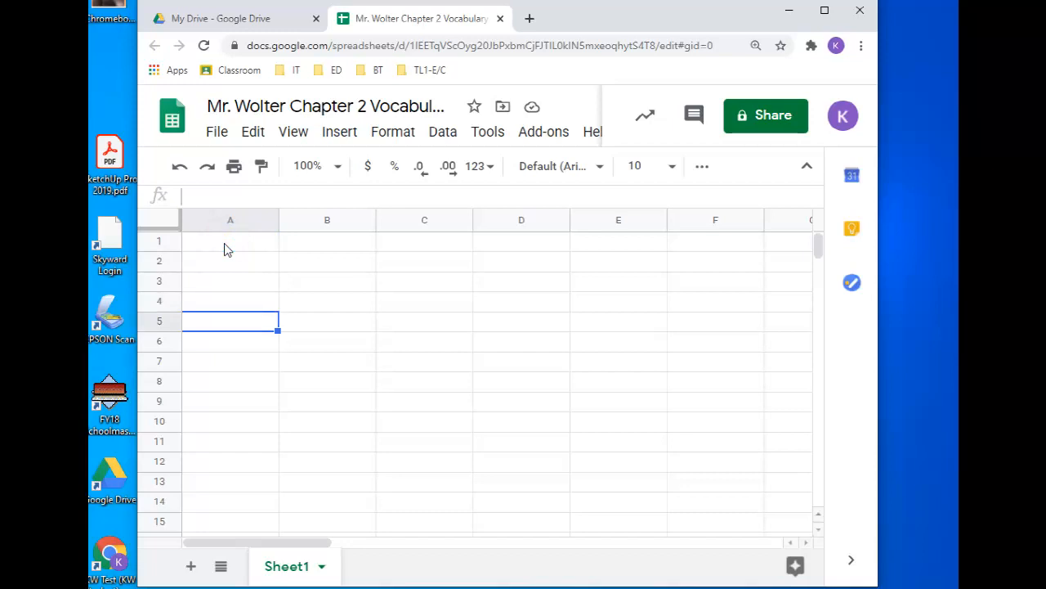
pyautogui.press('Right')
pyautogui.press('Right')
pyautogui.press('Right')
pyautogui.press('Right')
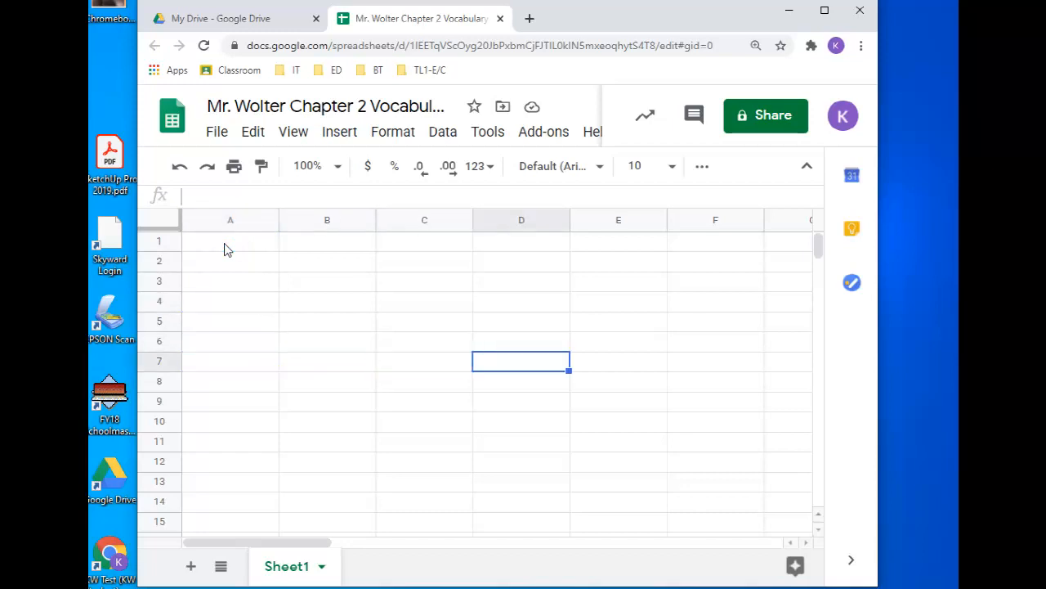
pyautogui.press('Right')
pyautogui.press('Up')
pyautogui.press('Up')
pyautogui.press('Up')
pyautogui.press('Up')
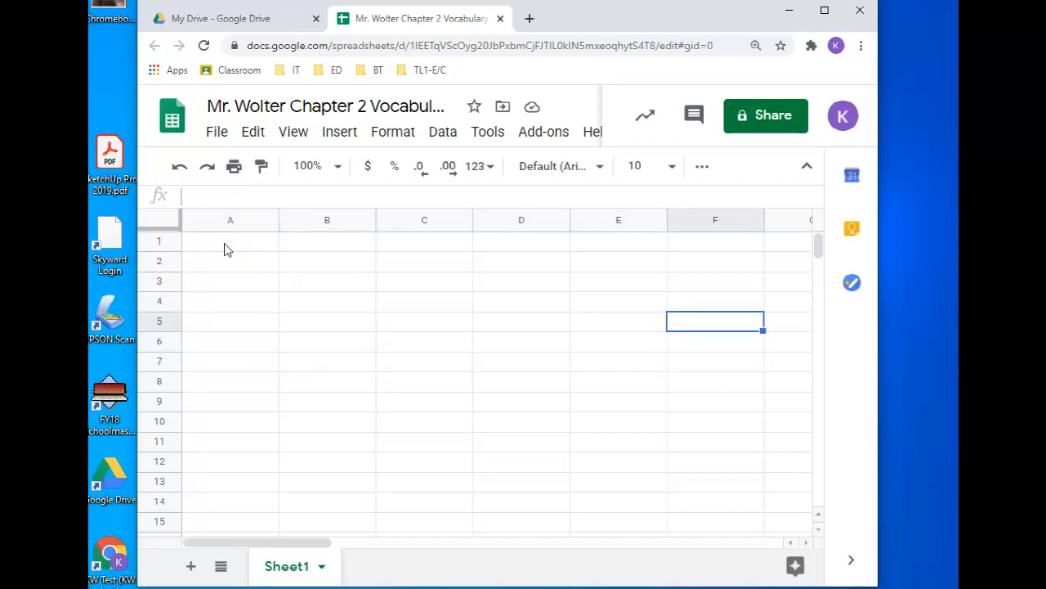
pyautogui.press('Up')
pyautogui.press('Up')
pyautogui.press('Left')
pyautogui.press('Left')
pyautogui.press('Left')
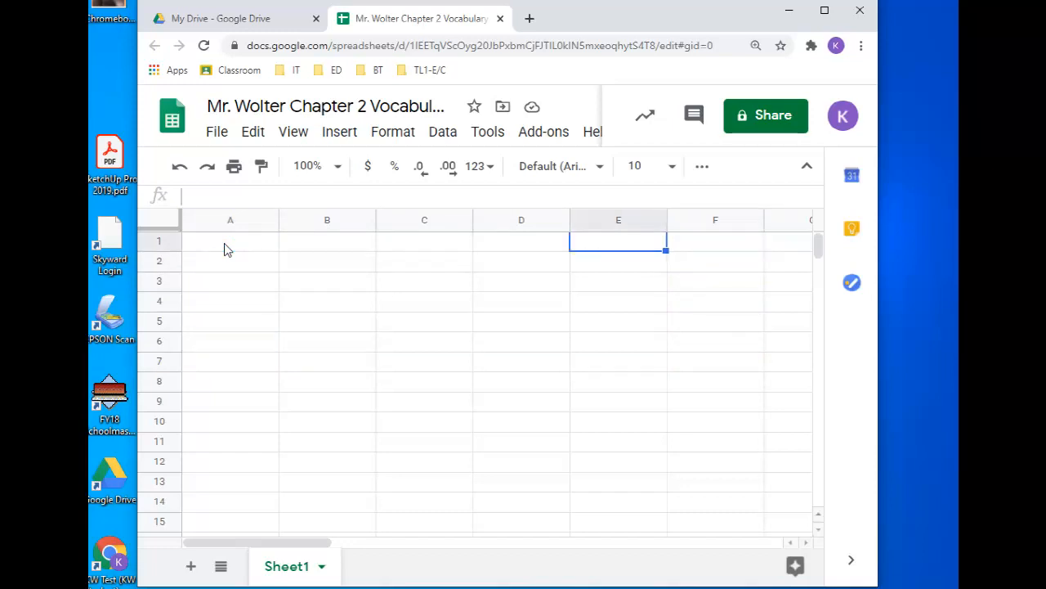
pyautogui.press('Left')
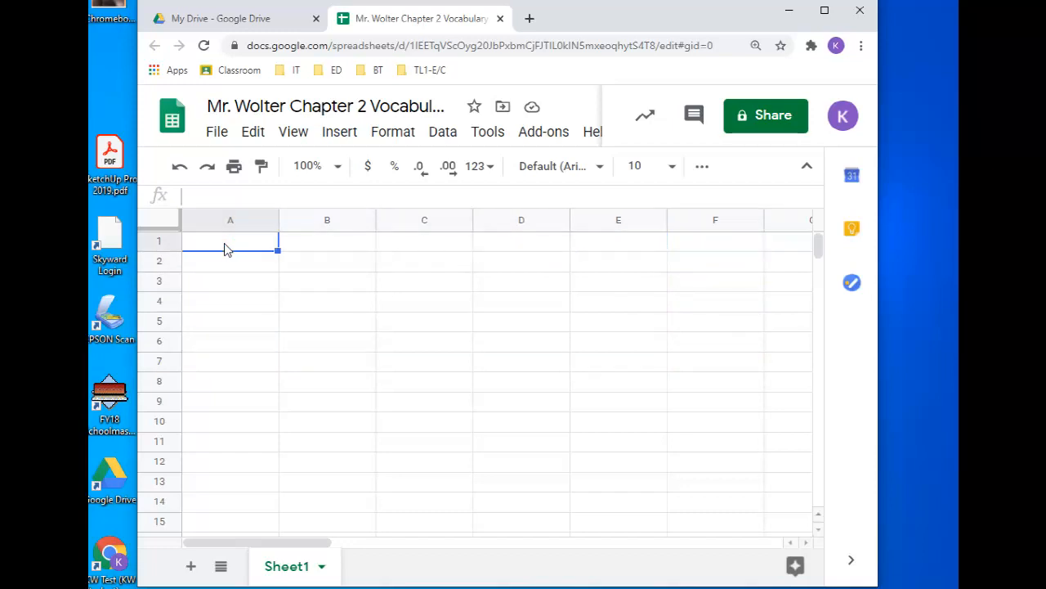
pyautogui.press('Down')
pyautogui.press('Down')
pyautogui.press('Down')
pyautogui.press('Down')
pyautogui.press('Down')
pyautogui.press('Down')
pyautogui.press('Down')
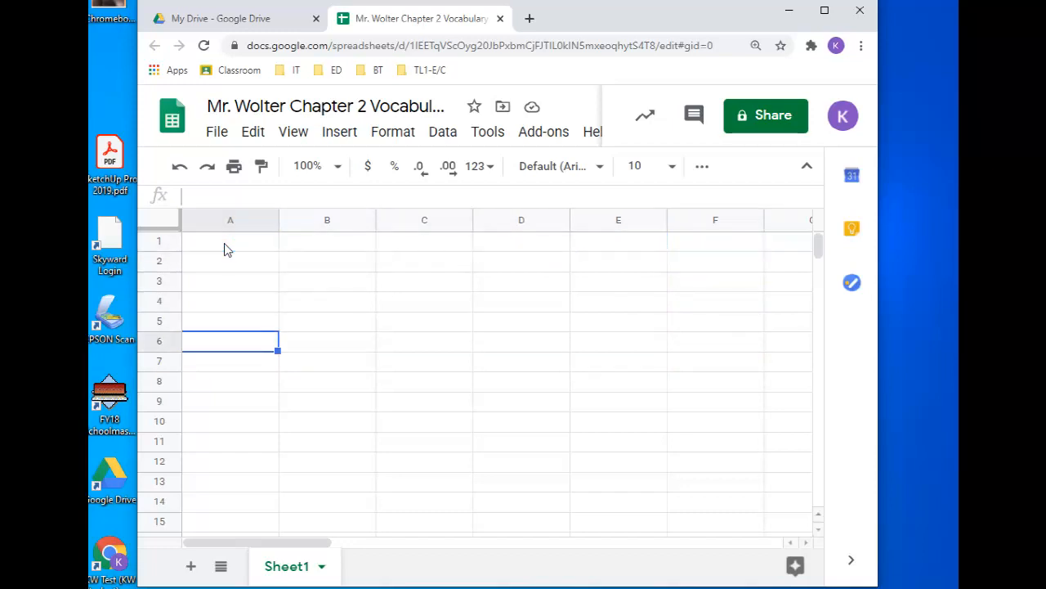
pyautogui.press('Down')
pyautogui.press('Down')
pyautogui.press('Down')
pyautogui.press('Right')
pyautogui.press('Right')
pyautogui.press('Right')
pyautogui.press('Right')
pyautogui.press('Right')
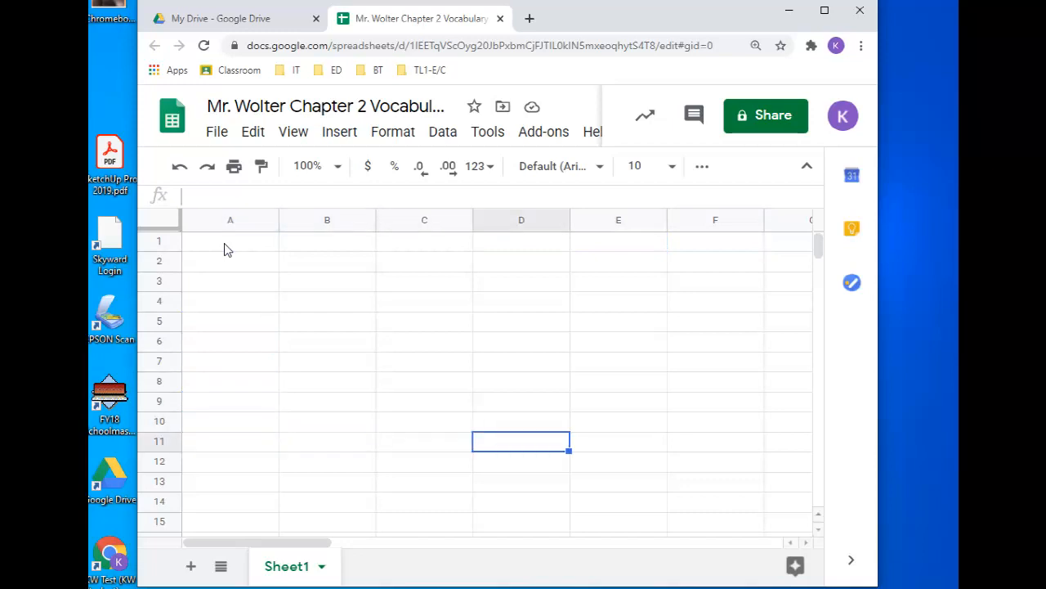
pyautogui.press('Up')
pyautogui.press('Up')
pyautogui.press('Up')
pyautogui.press('Up')
pyautogui.press('Up')
pyautogui.press('Up')
pyautogui.press('Up')
pyautogui.press('Up')
pyautogui.press('Up')
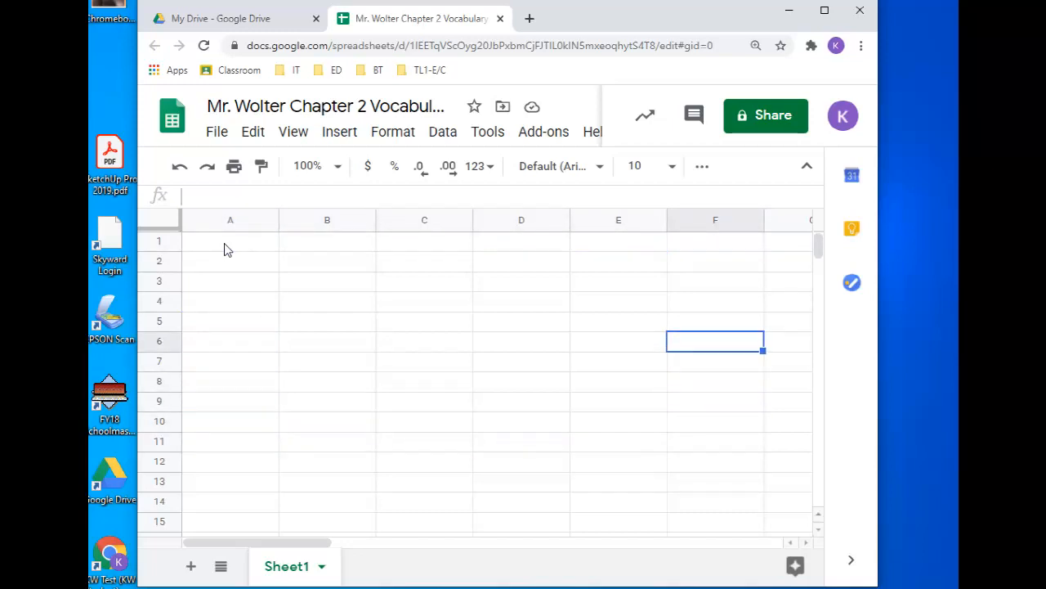
pyautogui.press('Up')
pyautogui.press('Left')
pyautogui.press('Left')
pyautogui.press('Left')
pyautogui.press('Left')
pyautogui.press('Left')
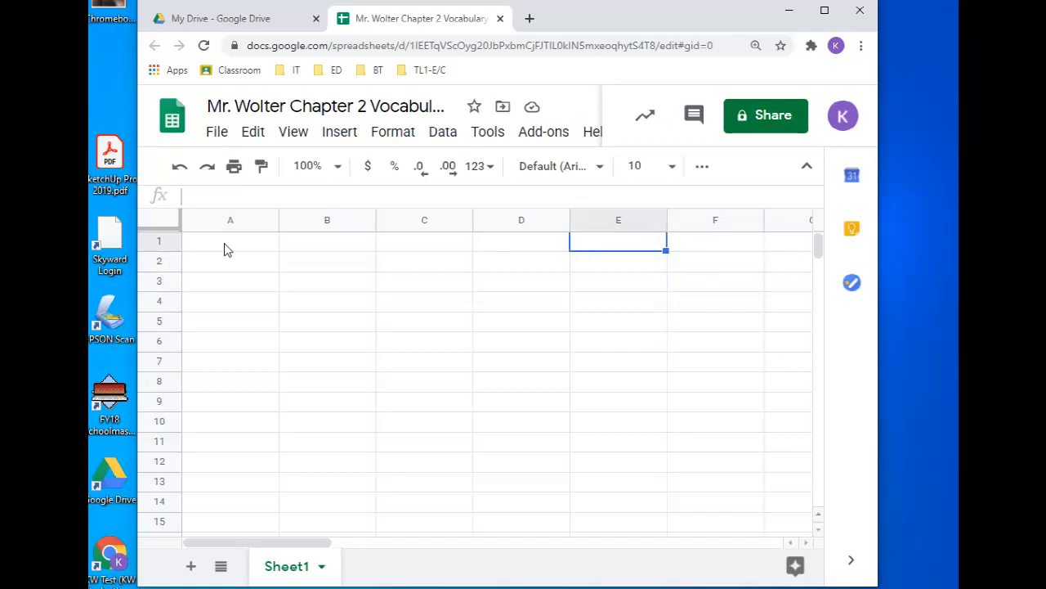
pyautogui.click(229, 249)
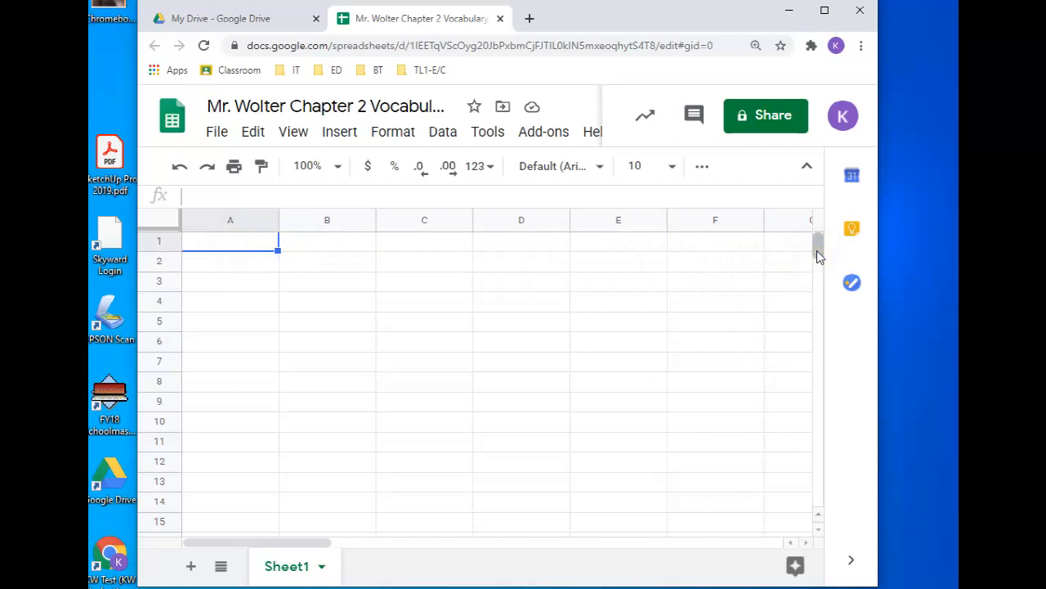
pyautogui.moveTo(817, 250)
pyautogui.mouseDown()
pyautogui.moveTo(804, 507)
pyautogui.moveTo(823, 247)
pyautogui.mouseUp()
pyautogui.moveTo(309, 542)
pyautogui.mouseDown()
pyautogui.moveTo(754, 567)
pyautogui.moveTo(299, 541)
pyautogui.mouseUp()
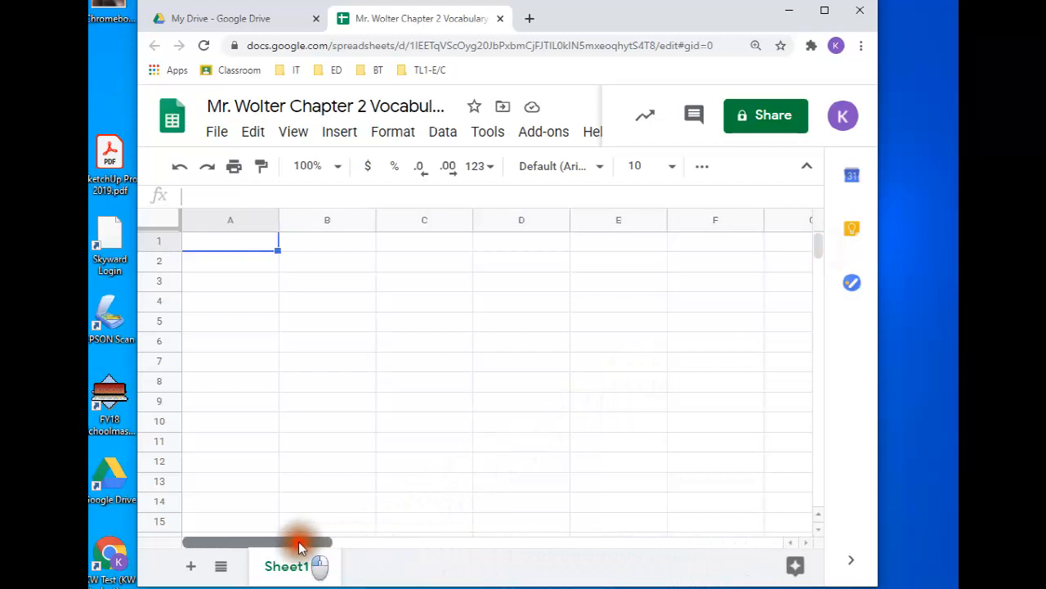
# Step: Enter the title "Tech Lab 1 - Chapter 2 Vocabulary" in cell A1
pyautogui.click(231, 250)
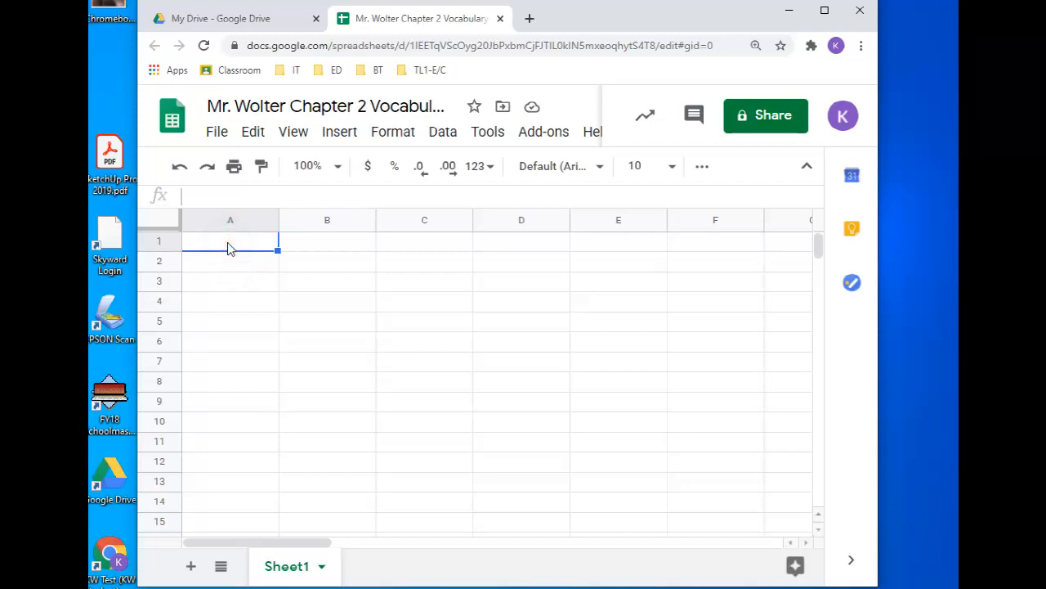
pyautogui.write('Chap')
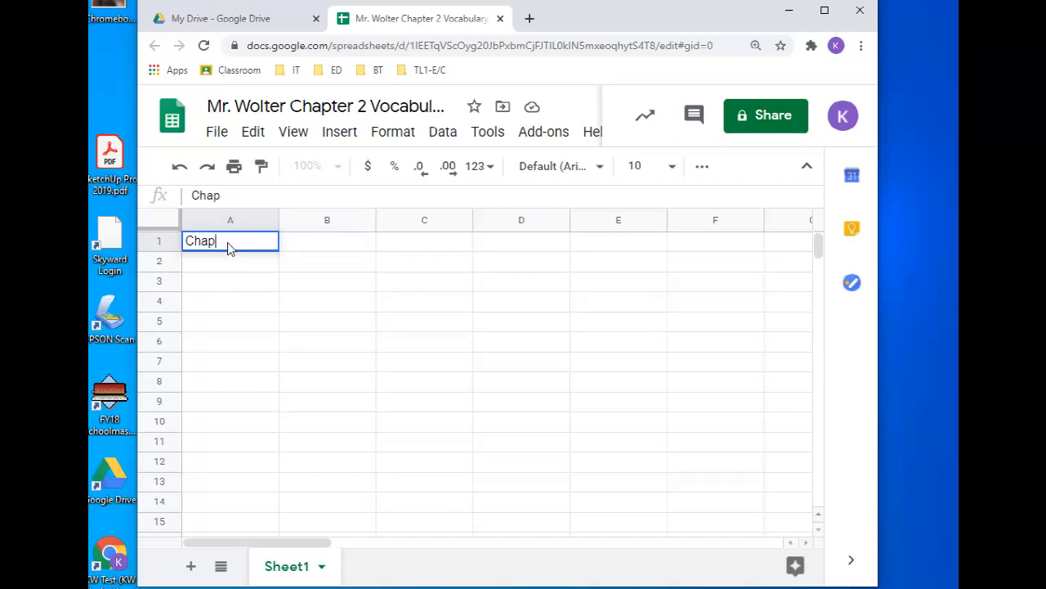
pyautogui.write('ter 2 Vocabulary')
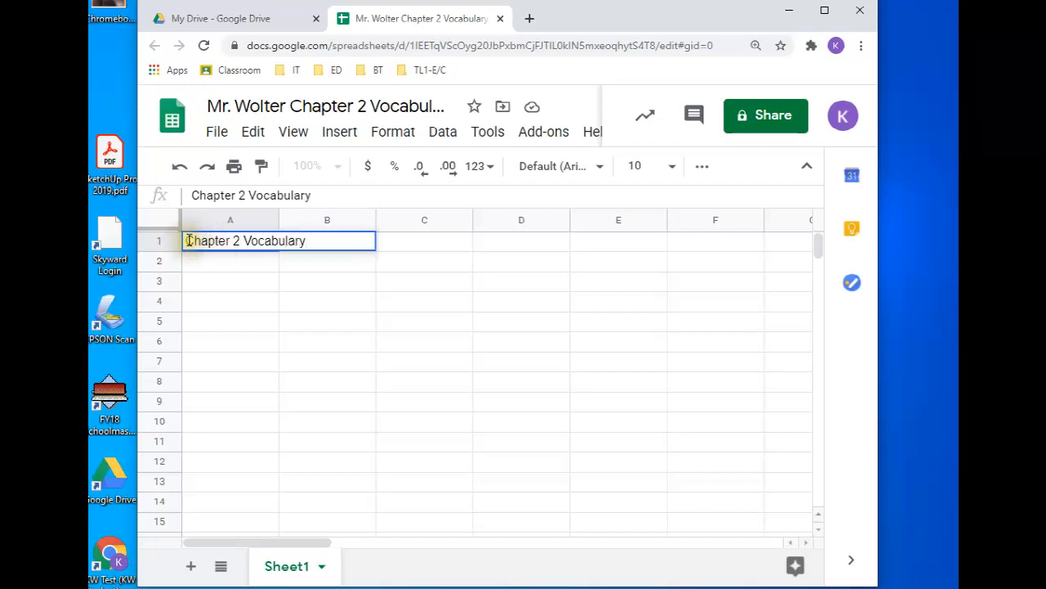
pyautogui.click(187, 240)
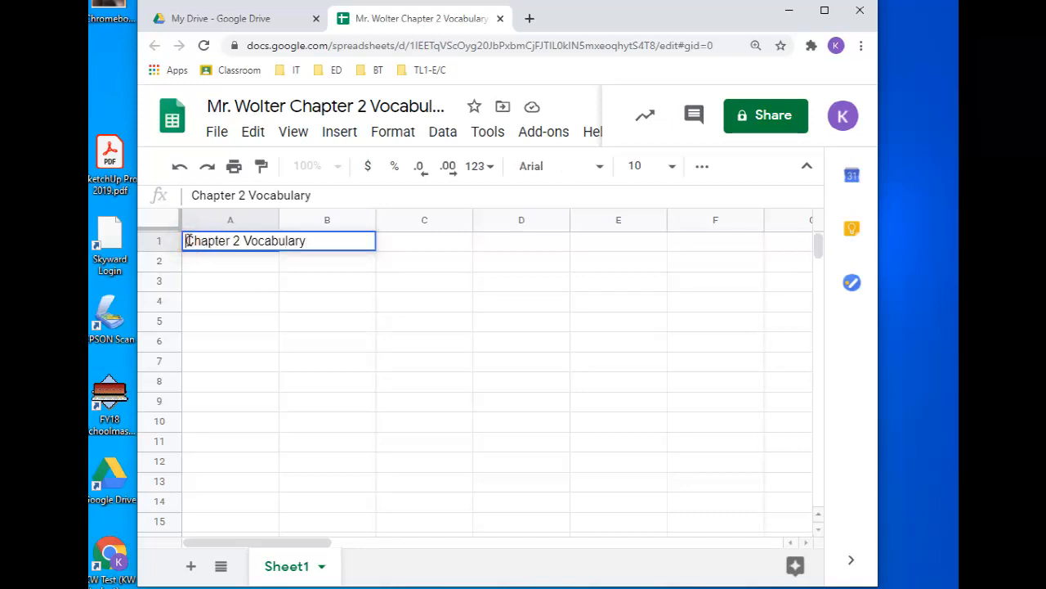
pyautogui.write('Tech Lab')
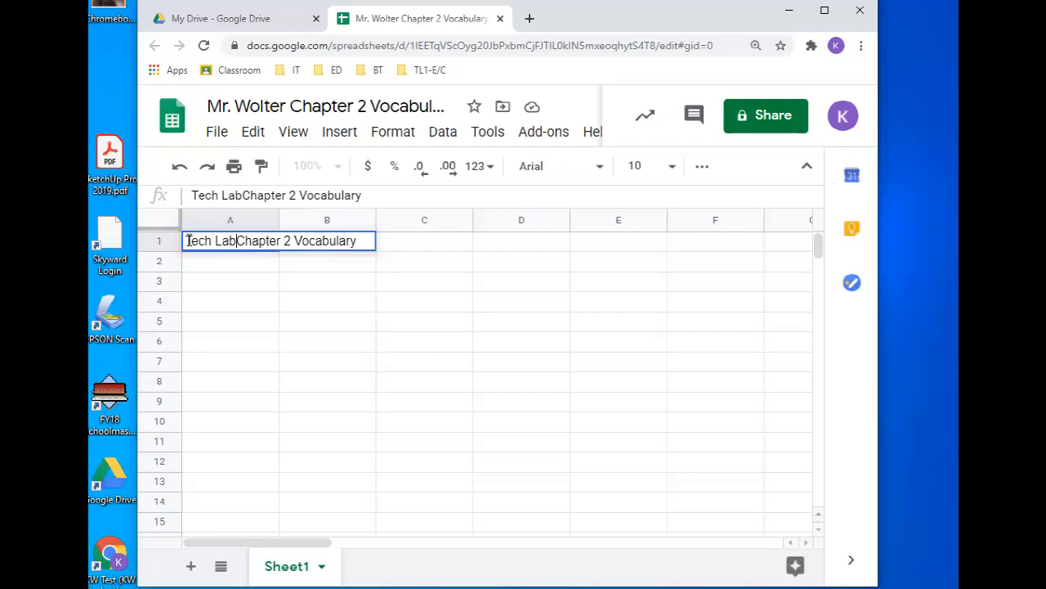
pyautogui.write(' 1 -')
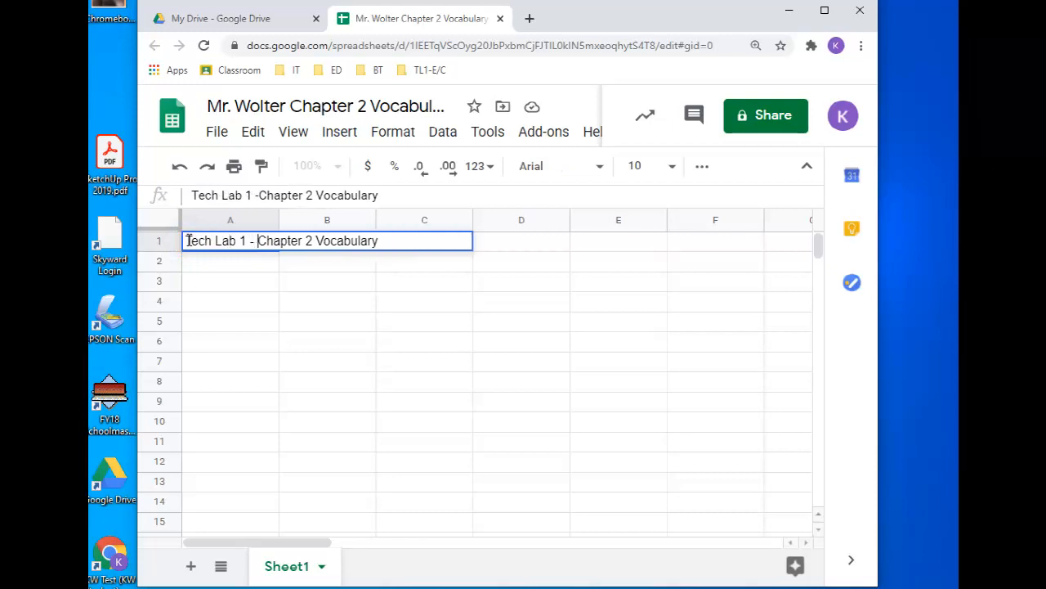
pyautogui.click(312, 284)
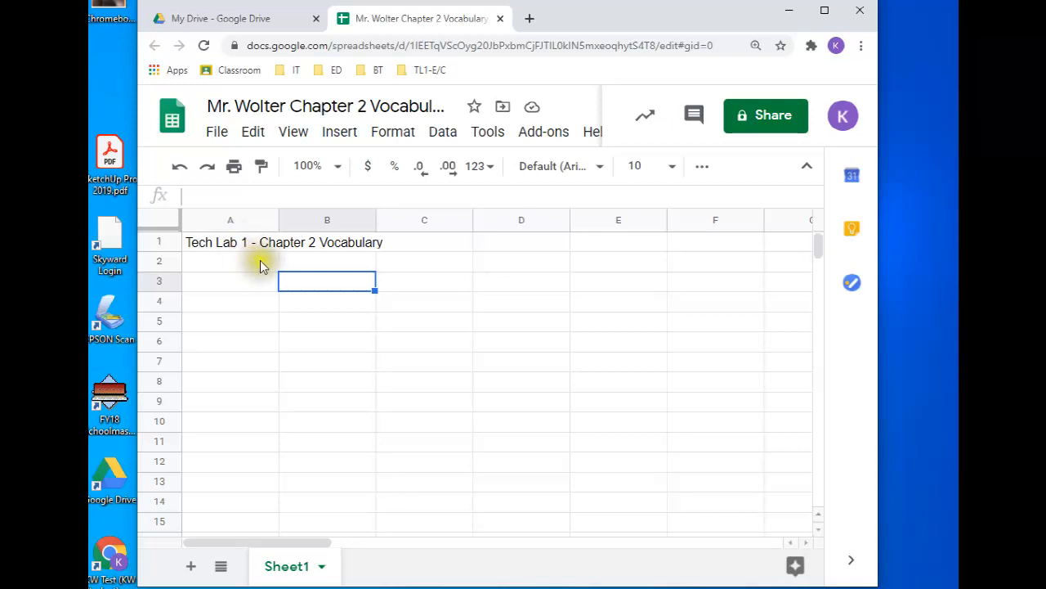
# Step: Enter the sample text "Something" in cell B1 beside the title and clear it again
pyautogui.click(311, 242)
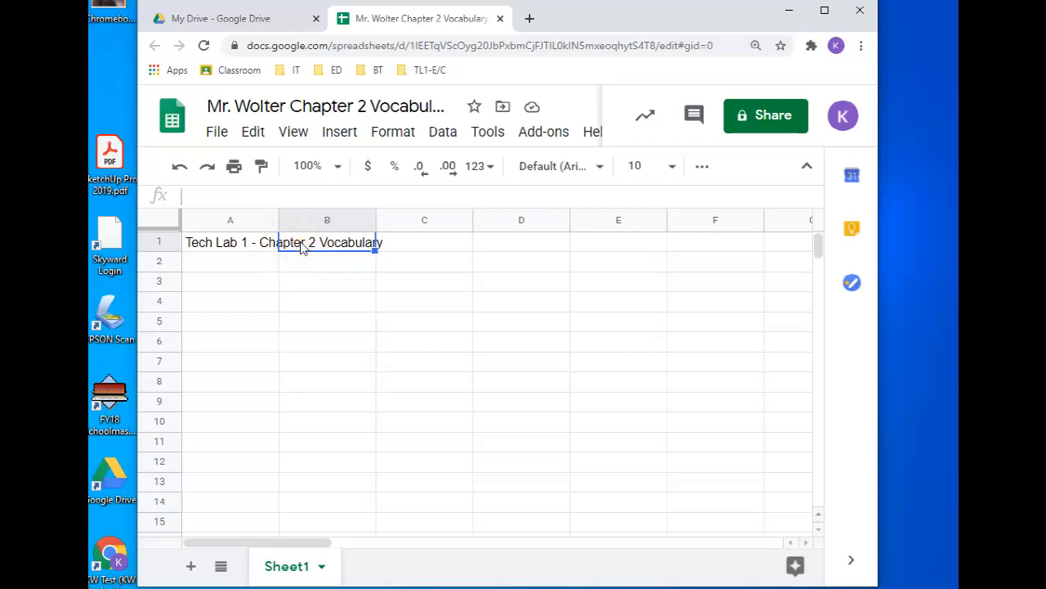
pyautogui.write('Something')
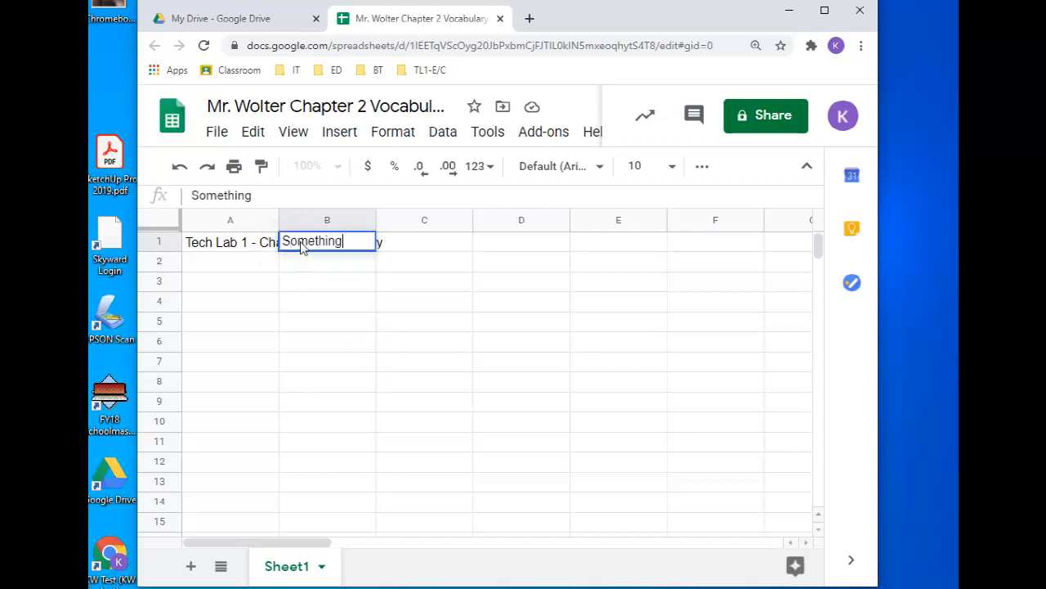
pyautogui.press('Return')
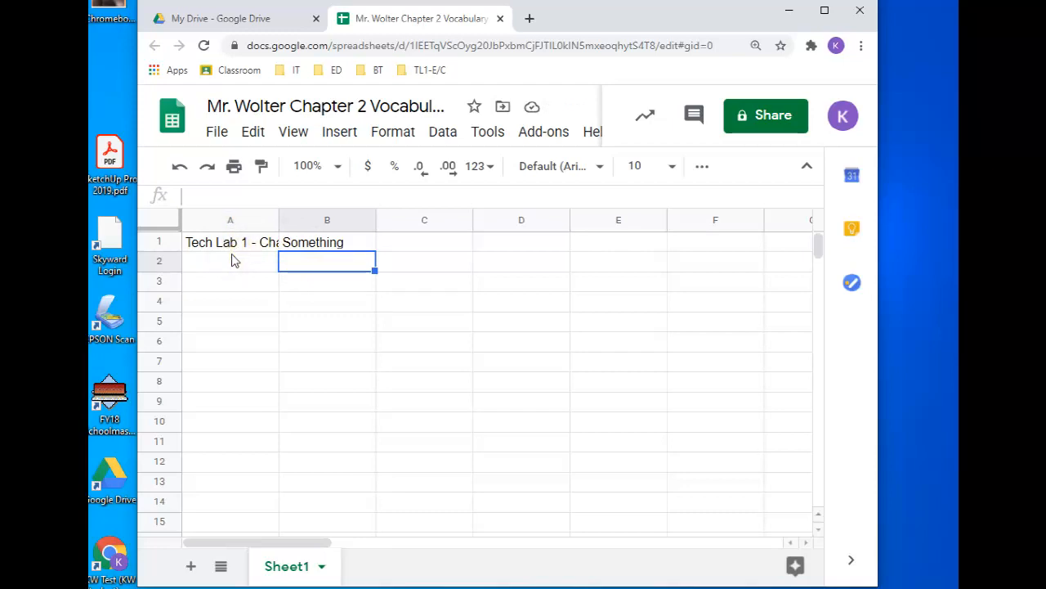
pyautogui.click(308, 248)
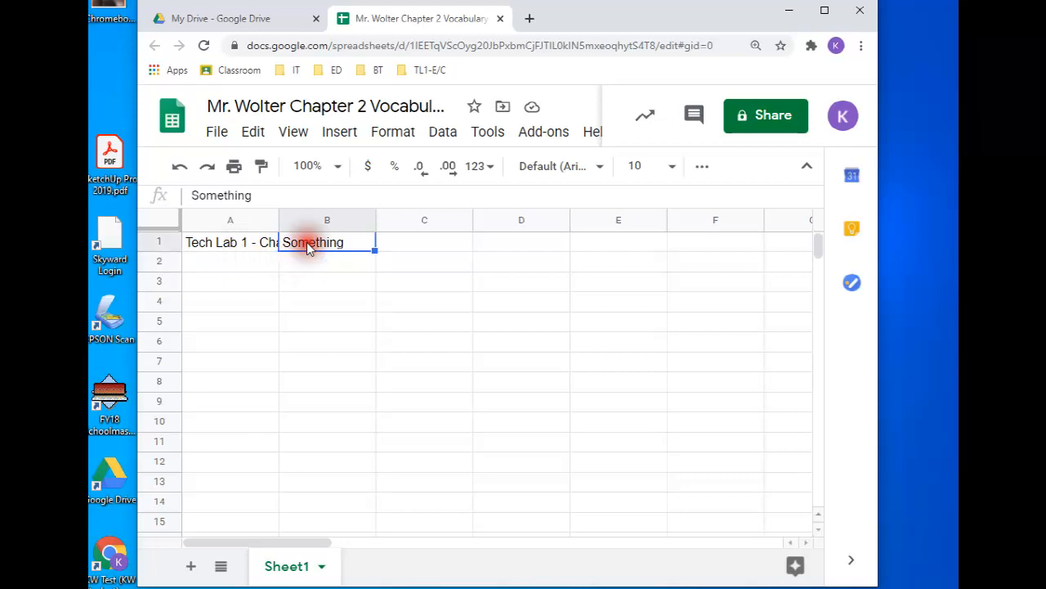
pyautogui.press('Delete')
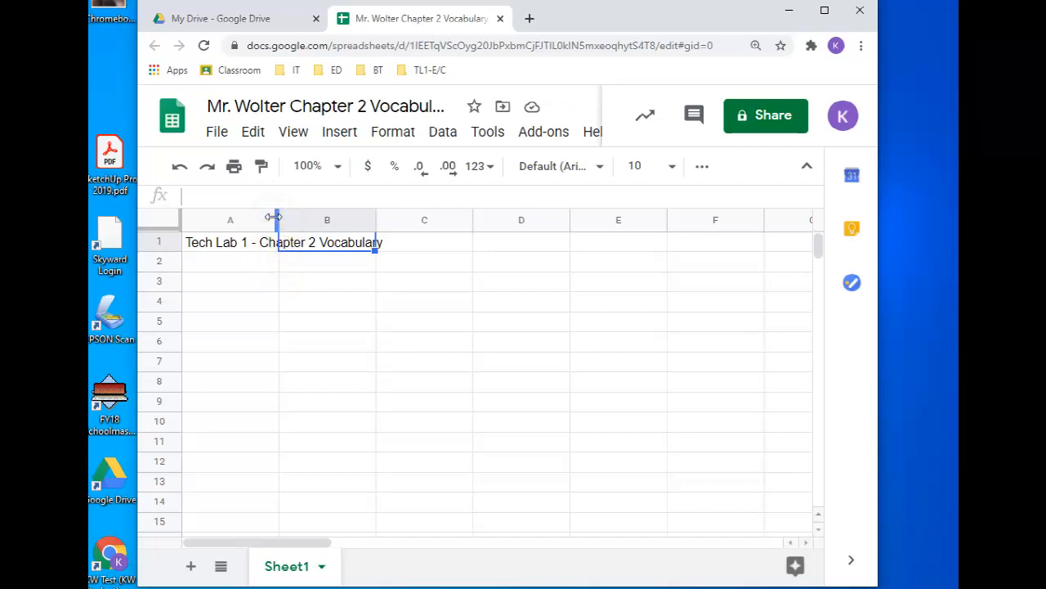
# Step: Widen column A until the whole title fits inside it, and undo the resize
pyautogui.moveTo(273, 217); pyautogui.dragTo(402, 217)
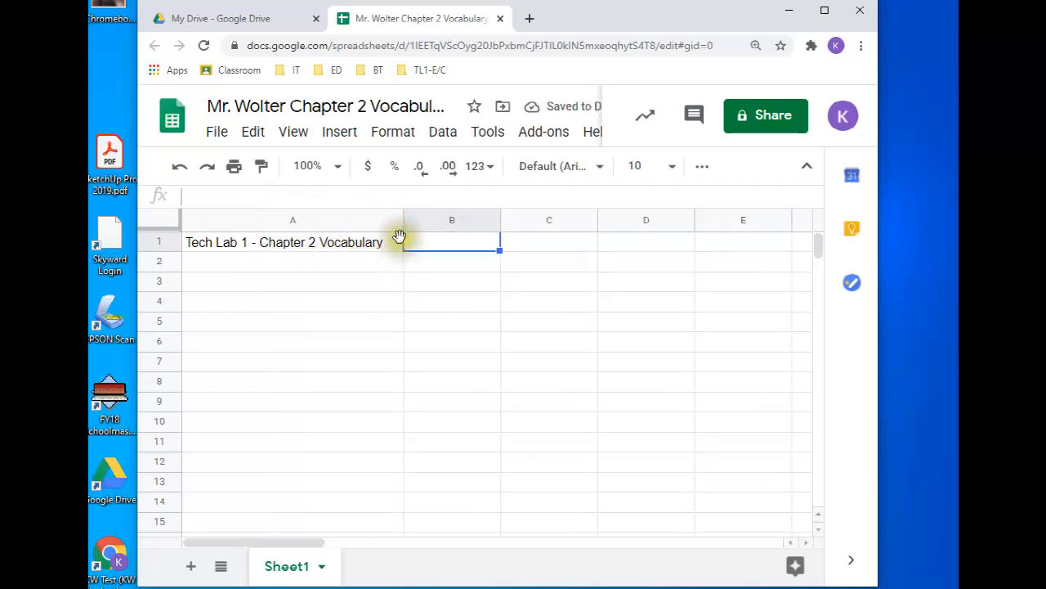
pyautogui.click(182, 168)
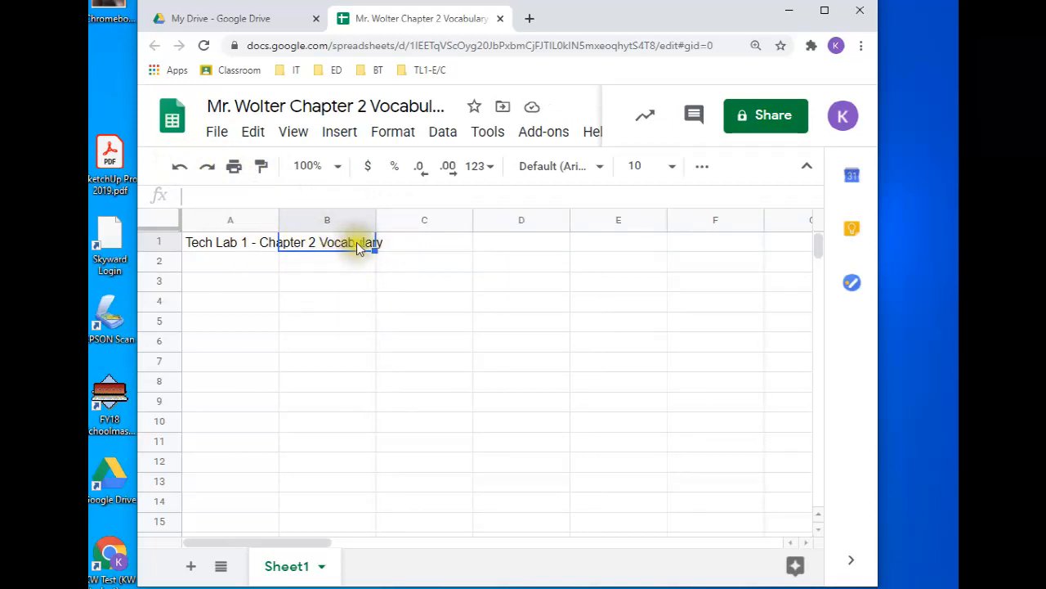
# Step: Enter a byline in cell A2 reading "by", the teacher's name, and "for Tech Lab 1"
pyautogui.click(224, 263)
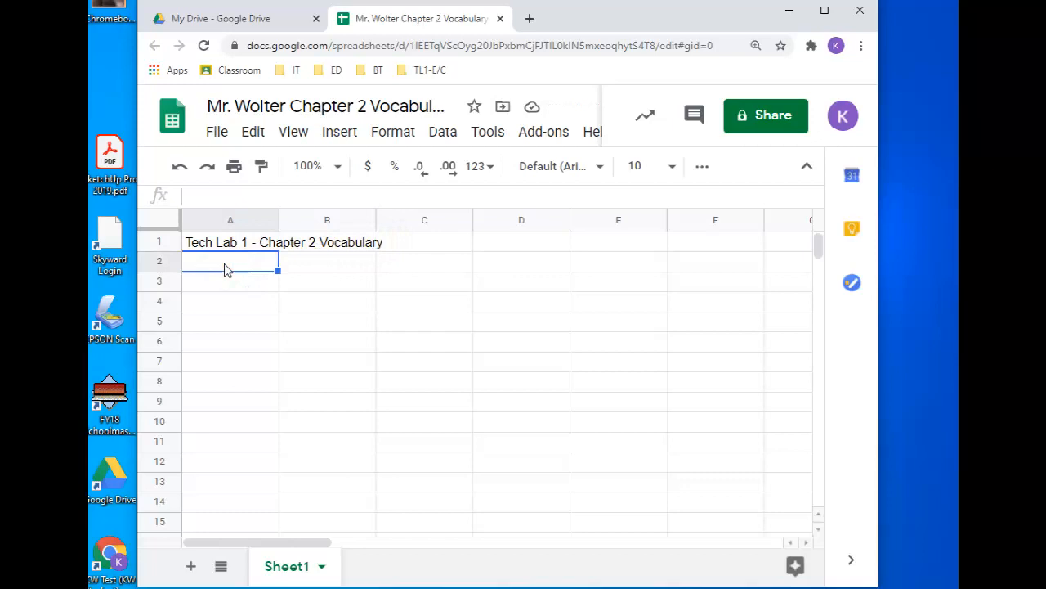
pyautogui.write('by M')
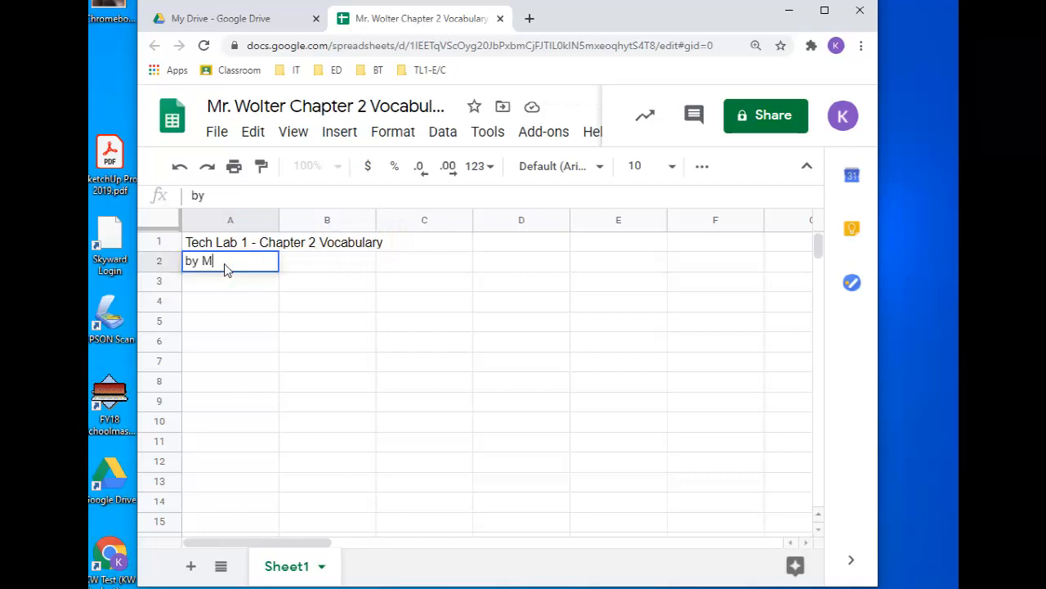
pyautogui.write('r. wolt')
pyautogui.press('BackSpace')
pyautogui.press('BackSpace')
pyautogui.press('BackSpace')
pyautogui.press('BackSpace')
pyautogui.write('Woler')
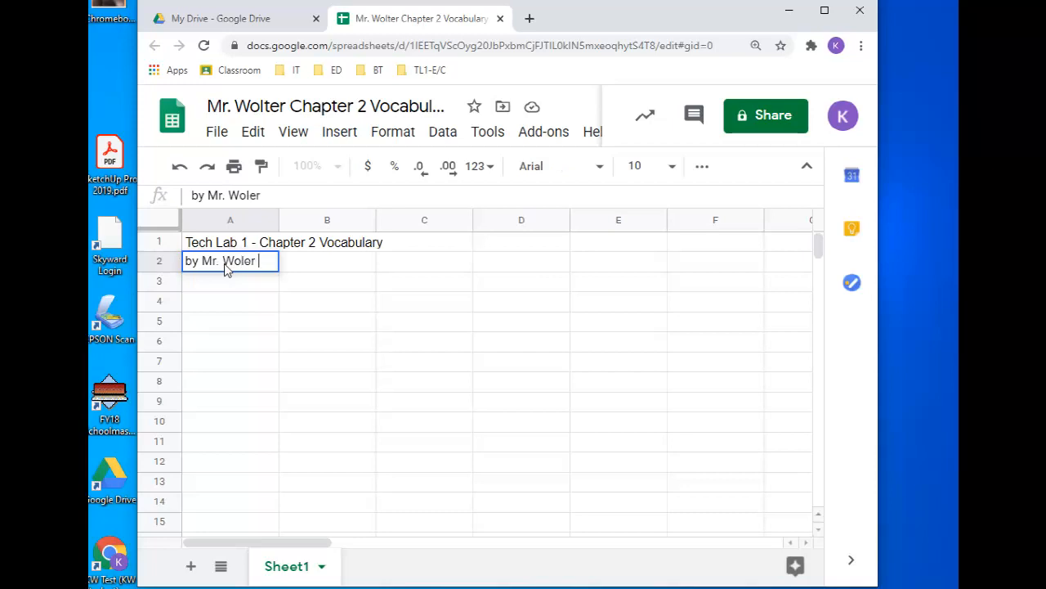
pyautogui.press('BackSpace')
pyautogui.write('ter for Tech l')
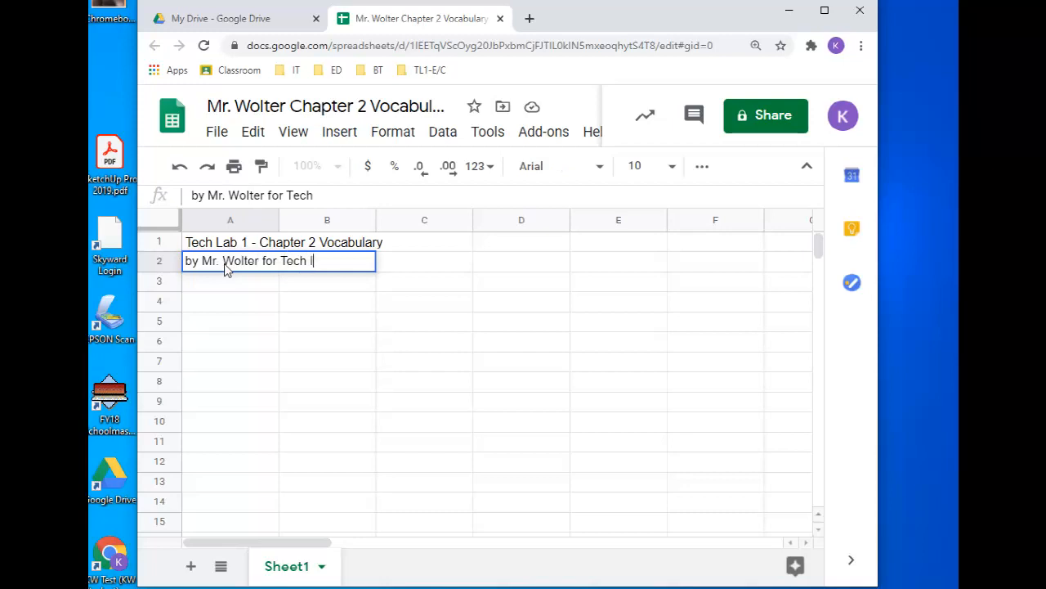
pyautogui.press('BackSpace')
pyautogui.write('Lab 1')
pyautogui.press('Return')
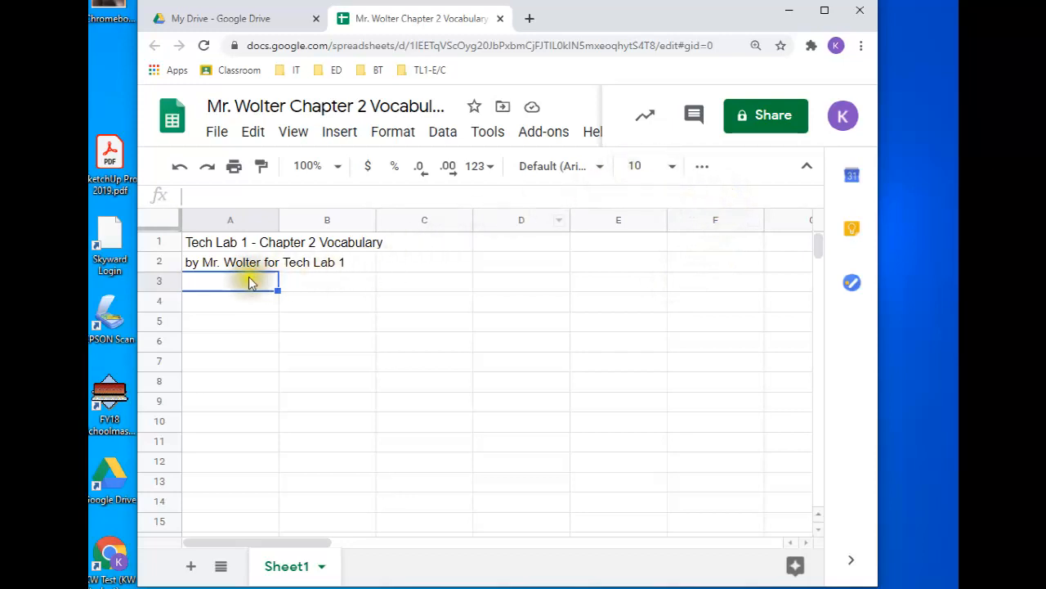
# Step: Set the font size of the title in cell A1 to 18 and of the byline in cell A2 to 14
pyautogui.click(209, 245)
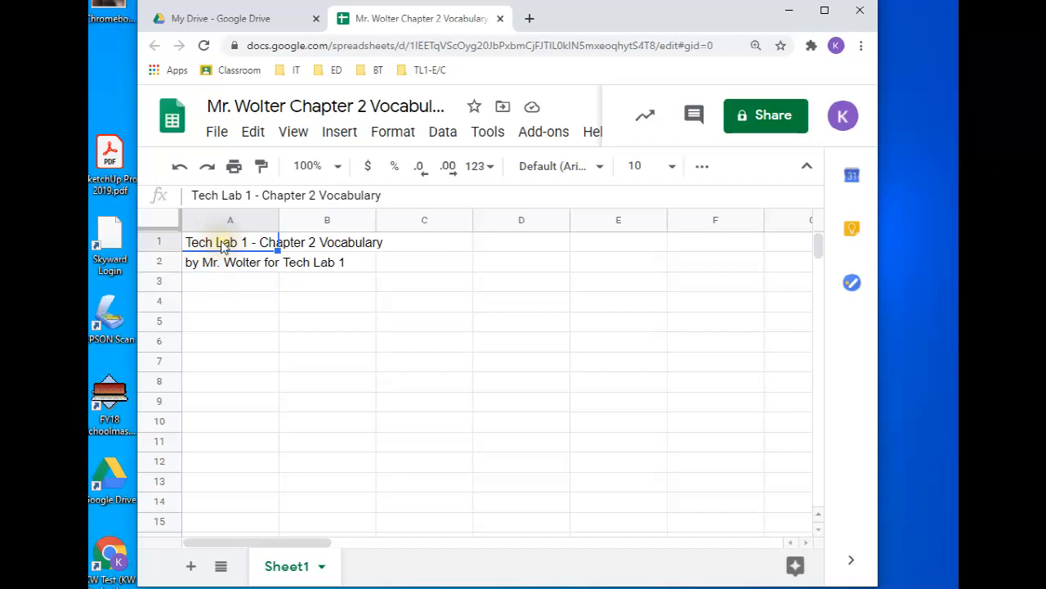
pyautogui.click(702, 166)
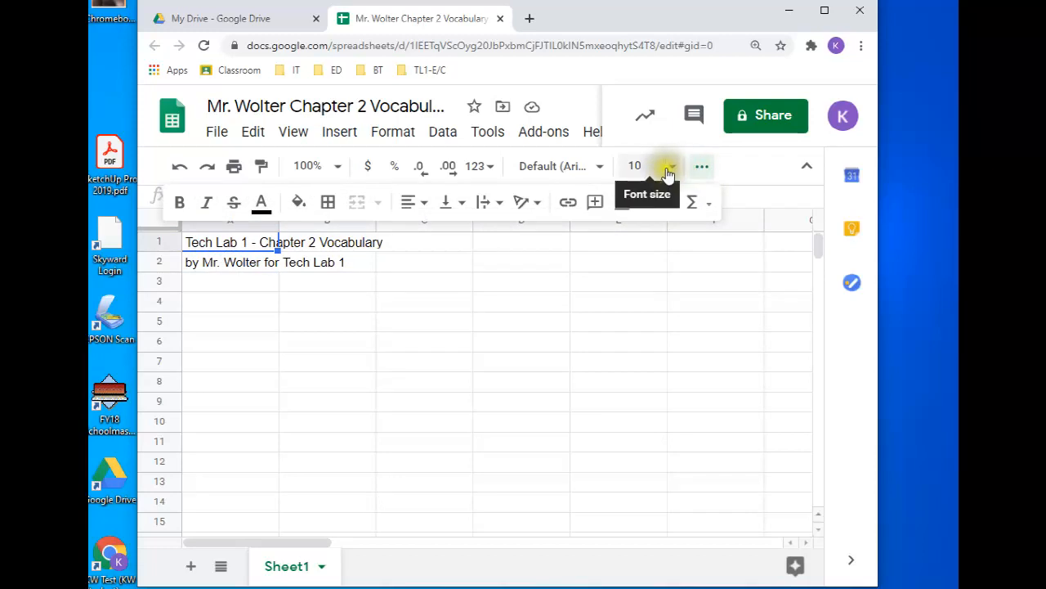
pyautogui.click(696, 167)
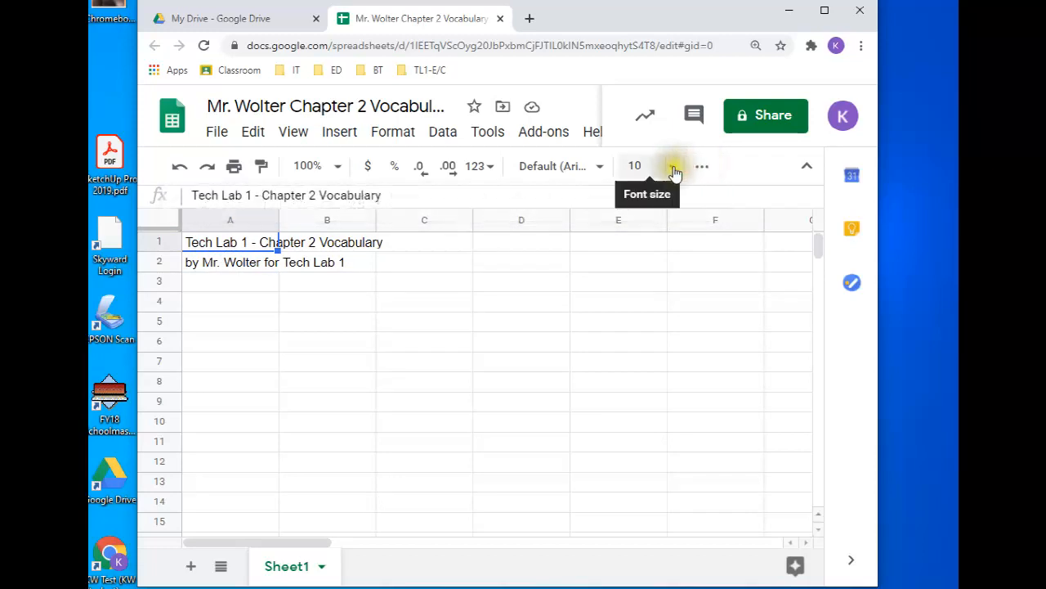
pyautogui.click(672, 166)
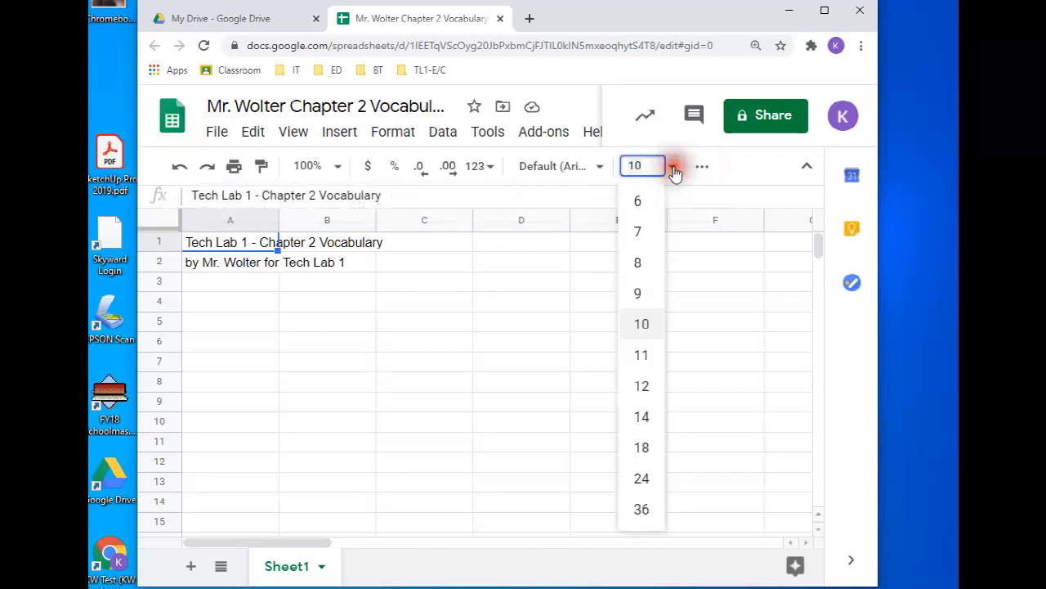
pyautogui.click(642, 447)
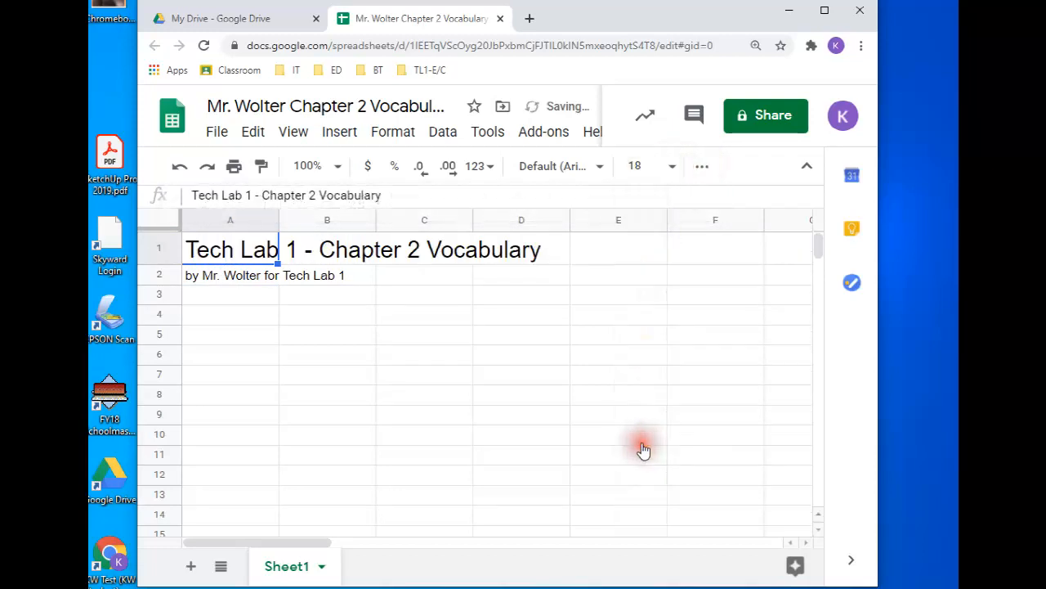
pyautogui.click(227, 278)
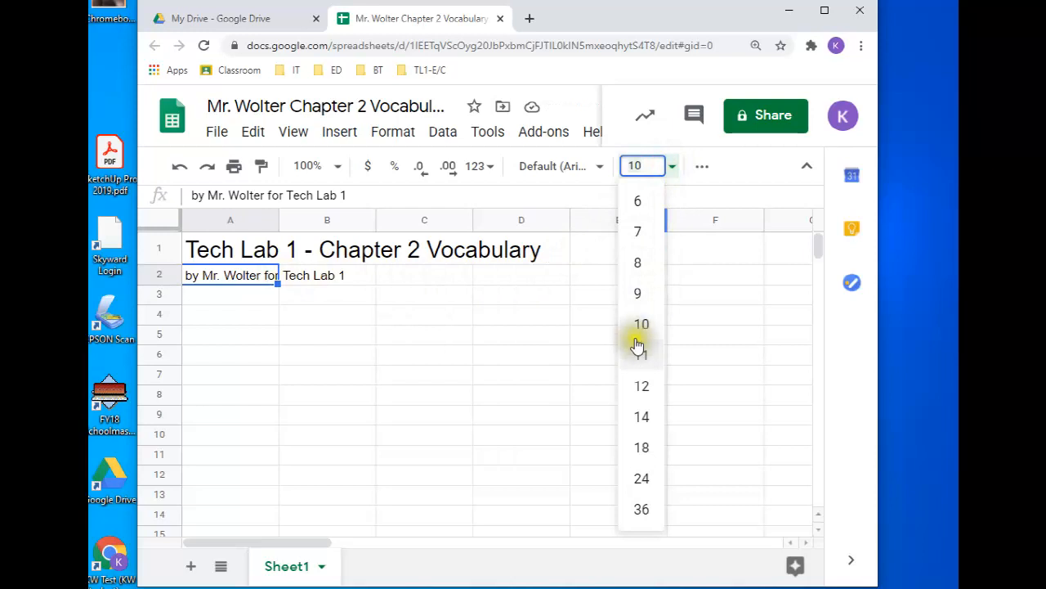
pyautogui.click(638, 415)
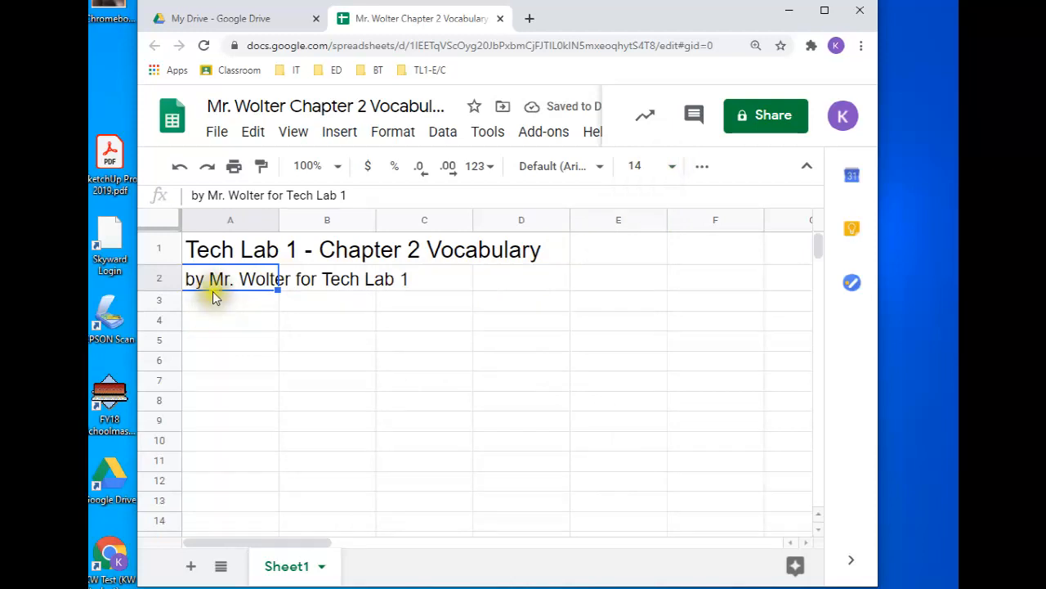
pyautogui.click(216, 253)
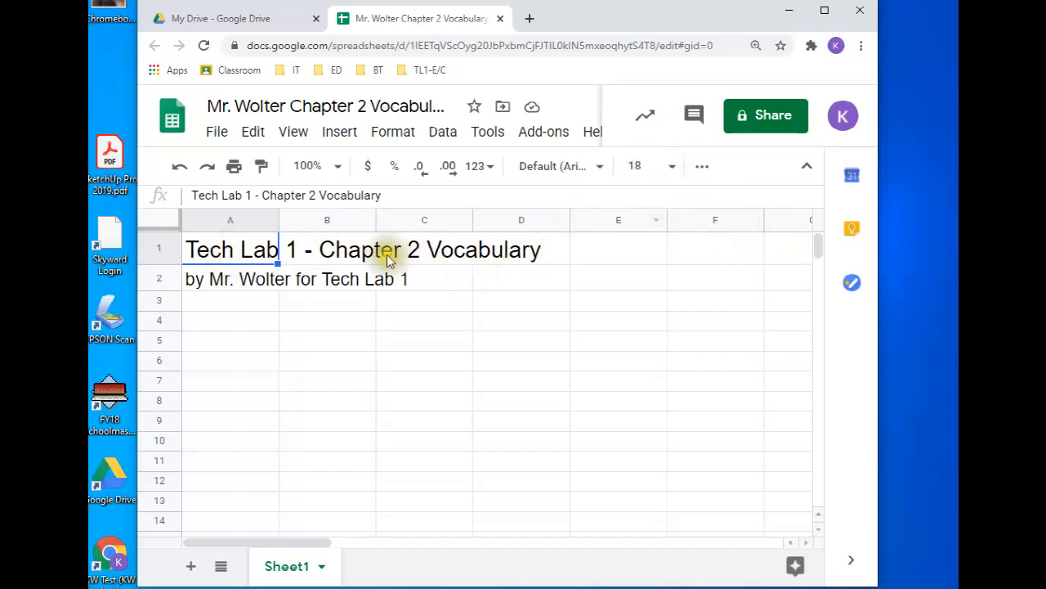
pyautogui.click(328, 252)
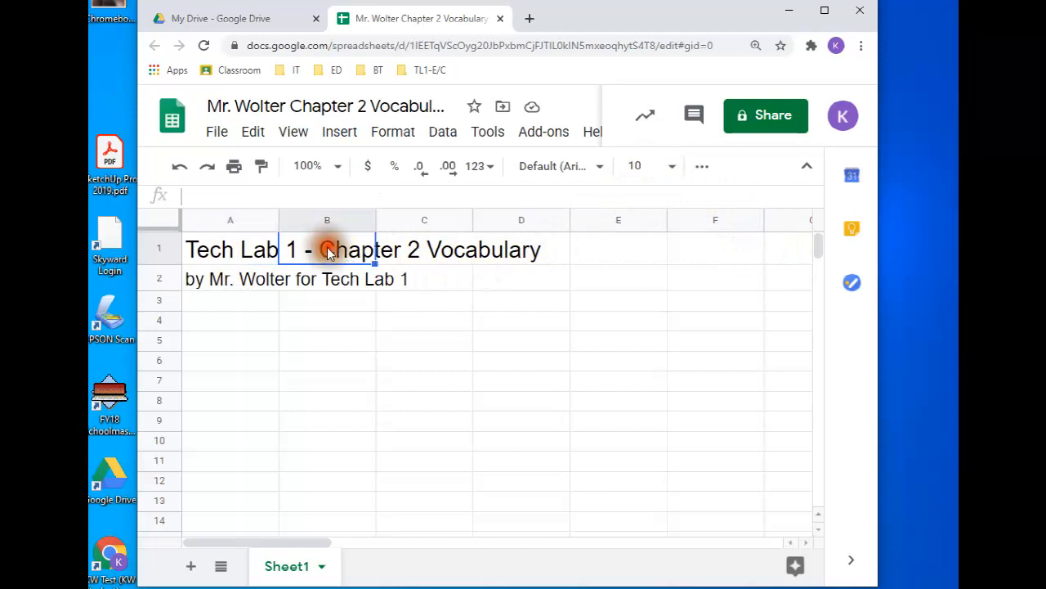
pyautogui.click(389, 252)
pyautogui.click(522, 257)
# Step: Change the text color of the title in cell A1 to the darkest green in the palette
pyautogui.click(252, 254)
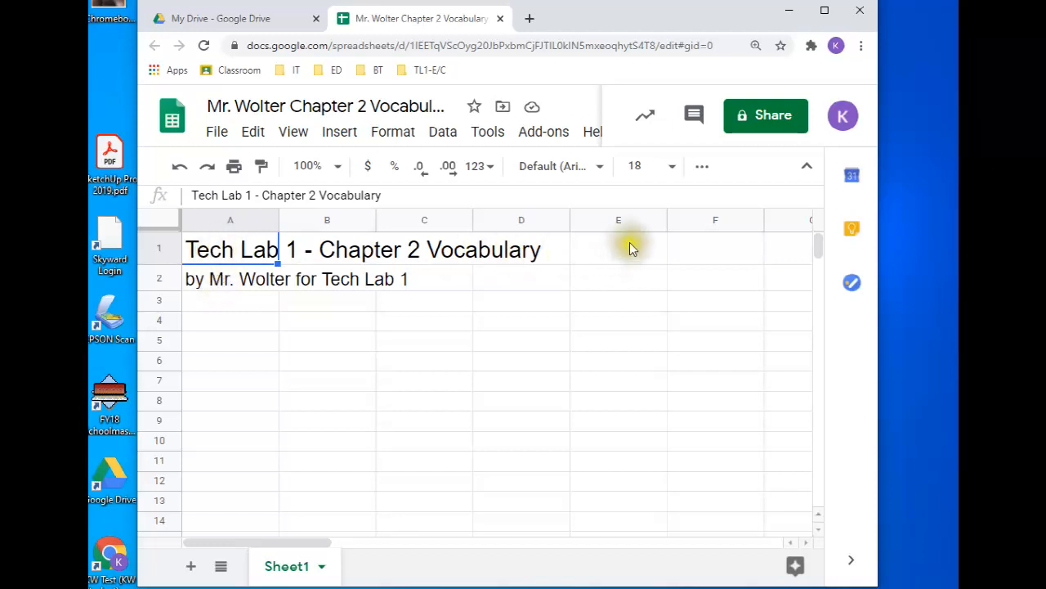
pyautogui.click(702, 171)
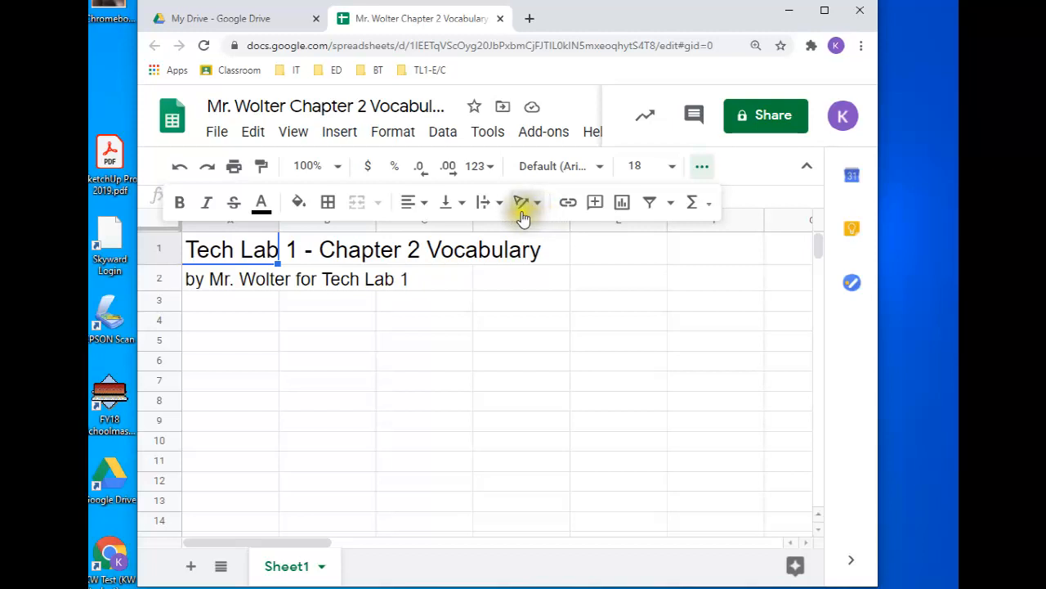
pyautogui.click(258, 203)
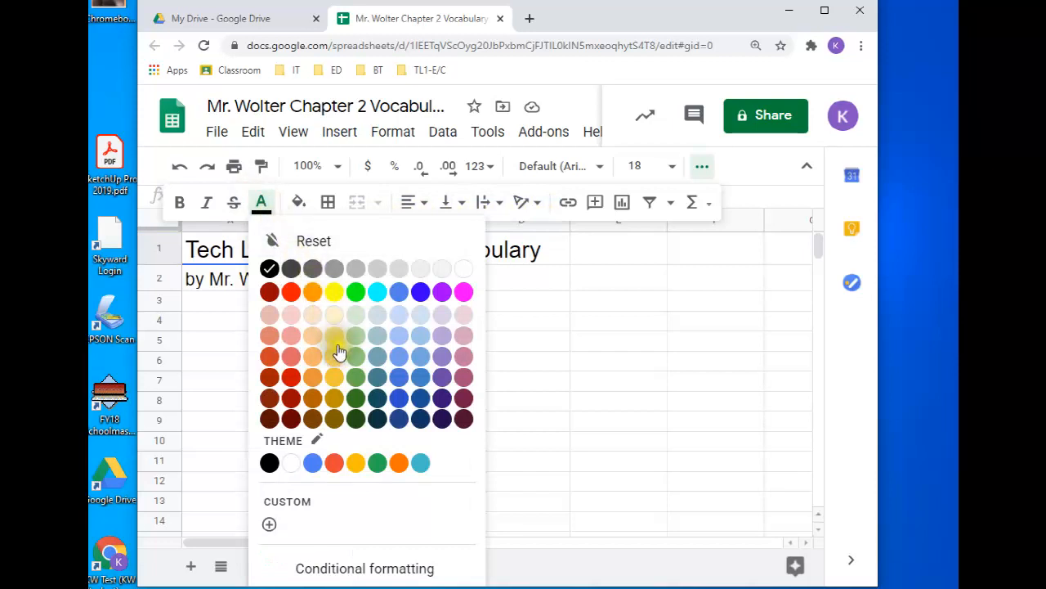
pyautogui.click(354, 415)
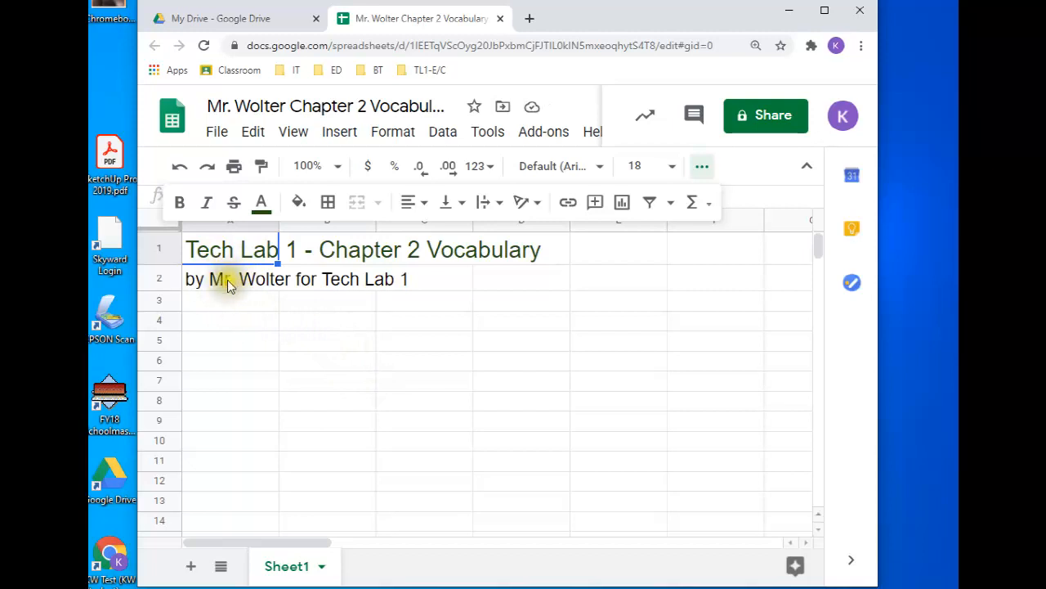
# Step: Enter the number 1 without a period in cell A4 and keep that cell selected
pyautogui.click(212, 328)
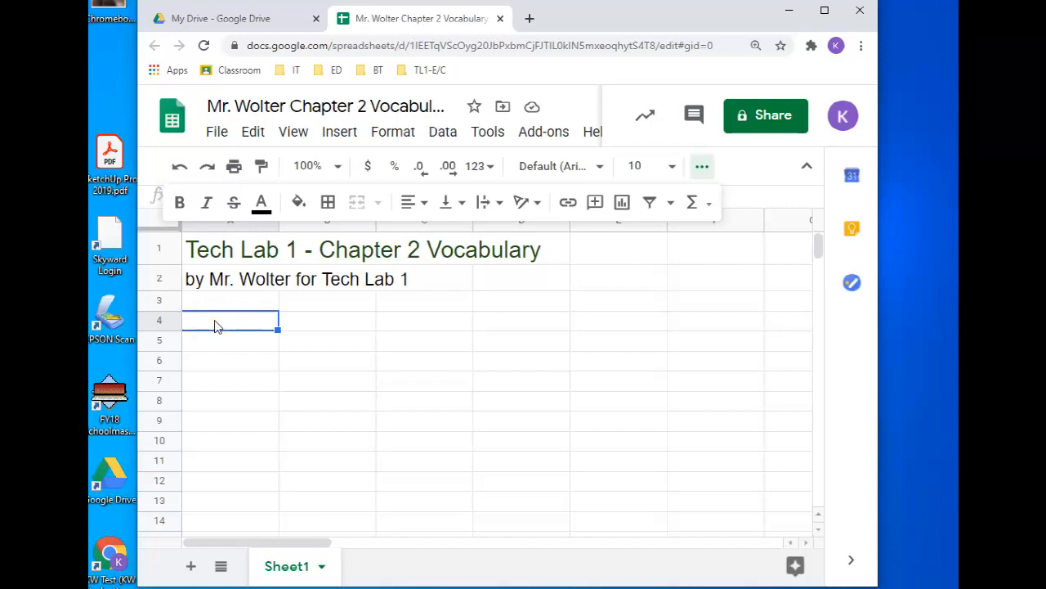
pyautogui.write('1.')
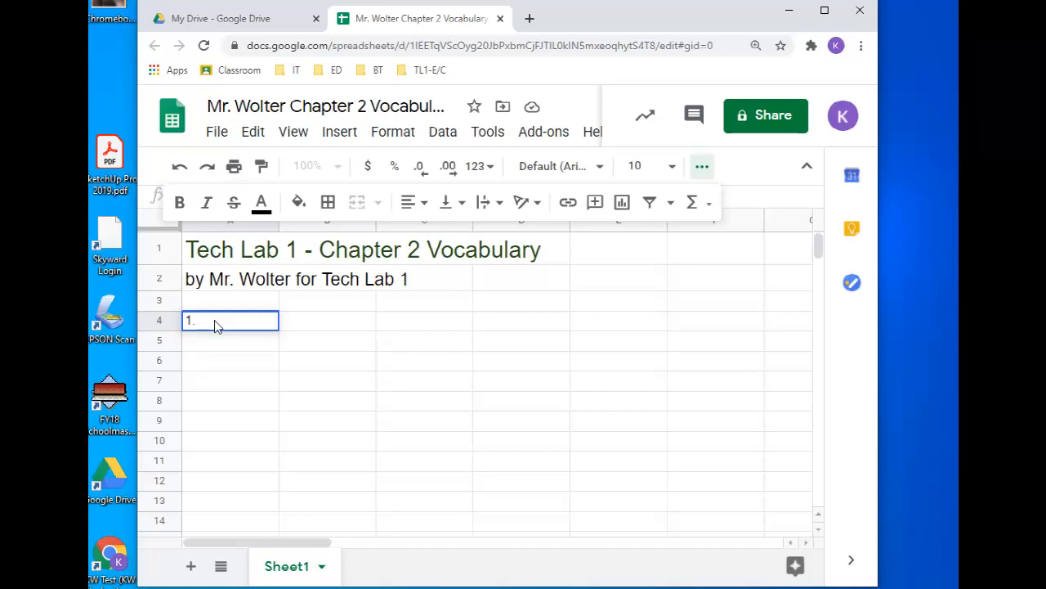
pyautogui.write('1')
pyautogui.press('Return')
pyautogui.click(209, 324)
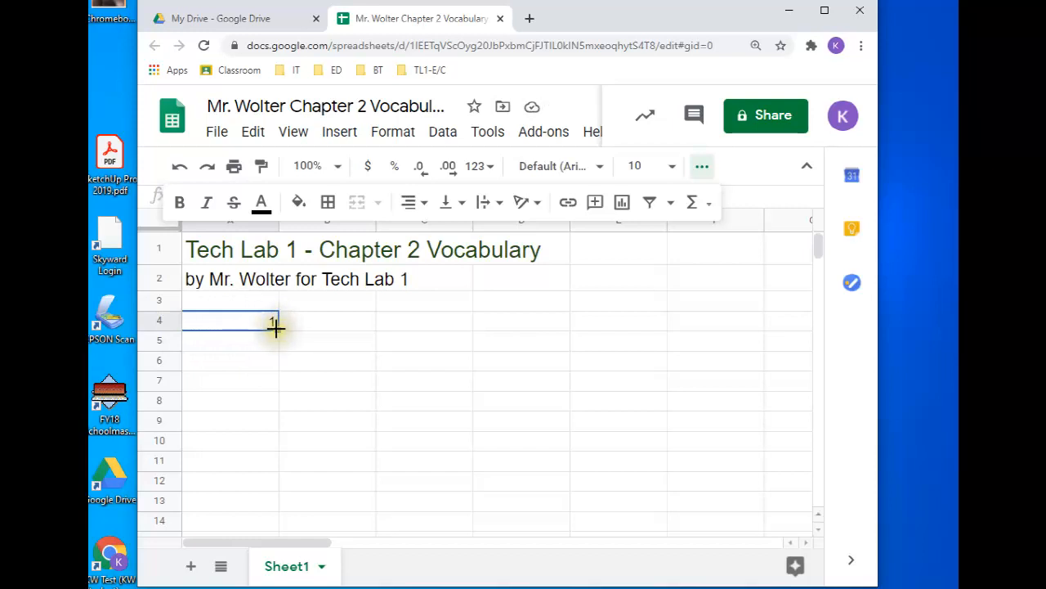
# Step: Try to fill the number from cell A4 down through cell A11, and undo the fill
pyautogui.moveTo(276, 327); pyautogui.dragTo(270, 465)
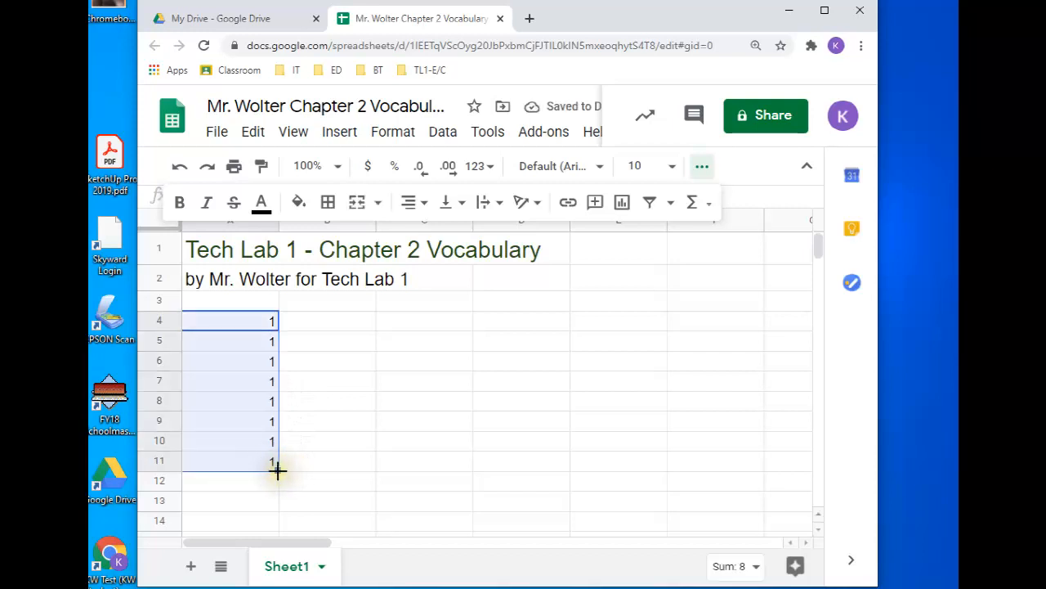
pyautogui.rightClick(276, 466)
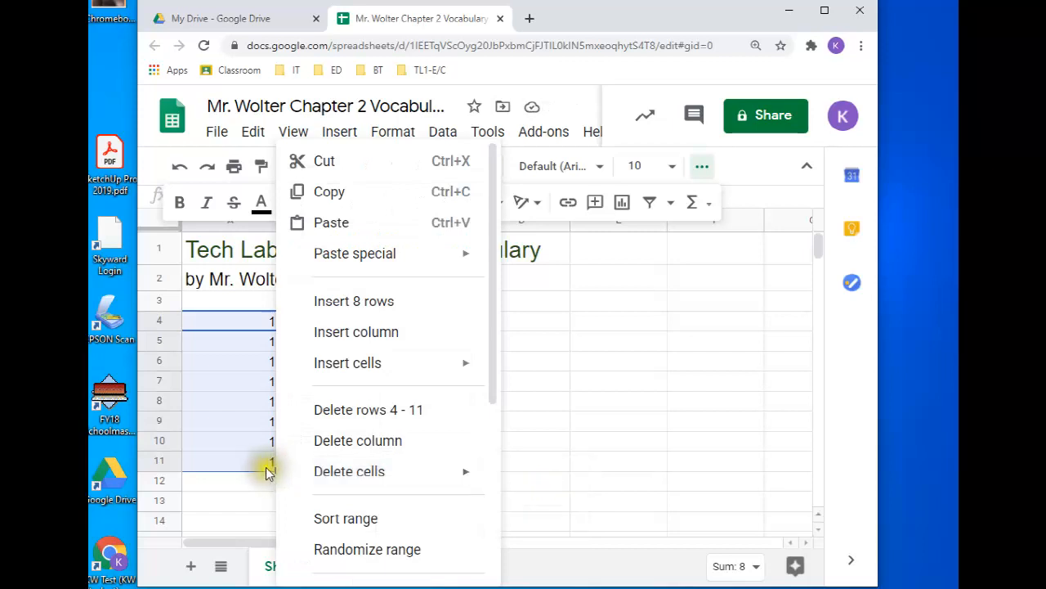
pyautogui.click(255, 484)
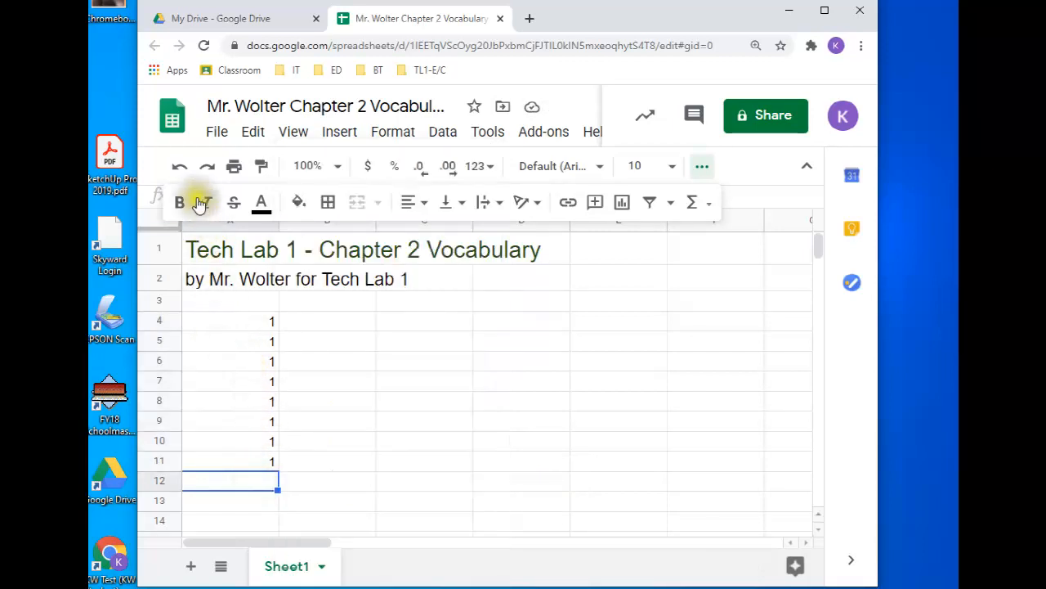
pyautogui.click(180, 166)
# Step: Enter the numbers 2, 3, 4 and 5 in cells A5 through A8, below the 1 in A4
pyautogui.click(221, 322)
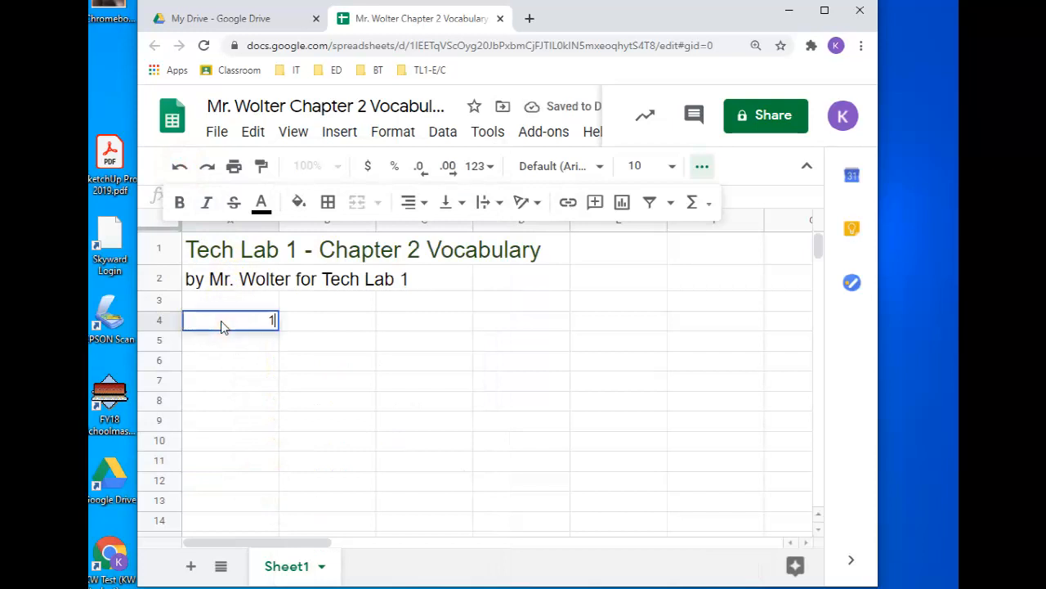
pyautogui.press('Return')
pyautogui.write('2')
pyautogui.press('Return')
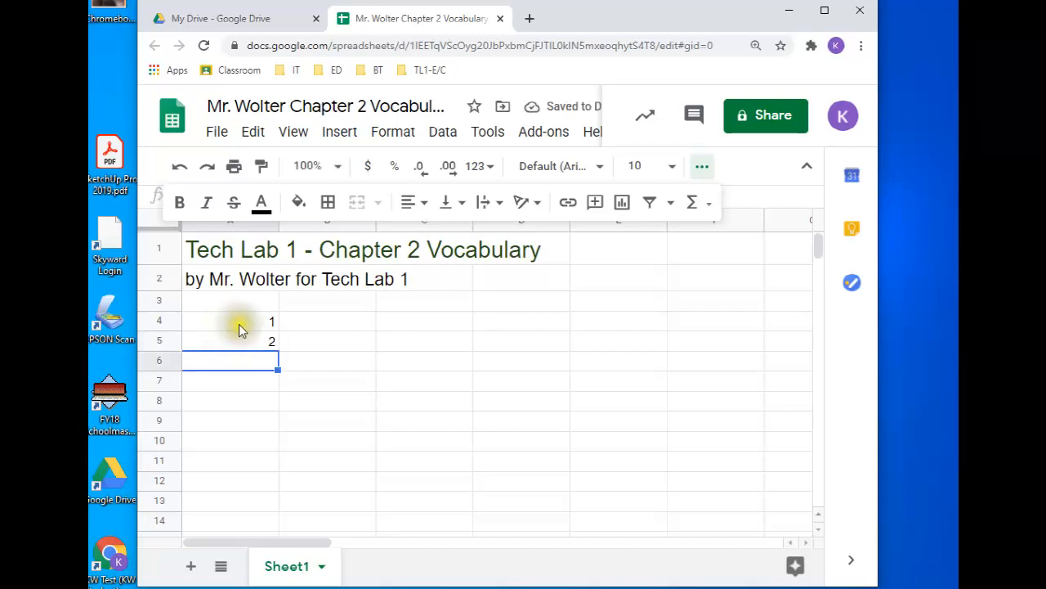
pyautogui.click(263, 364)
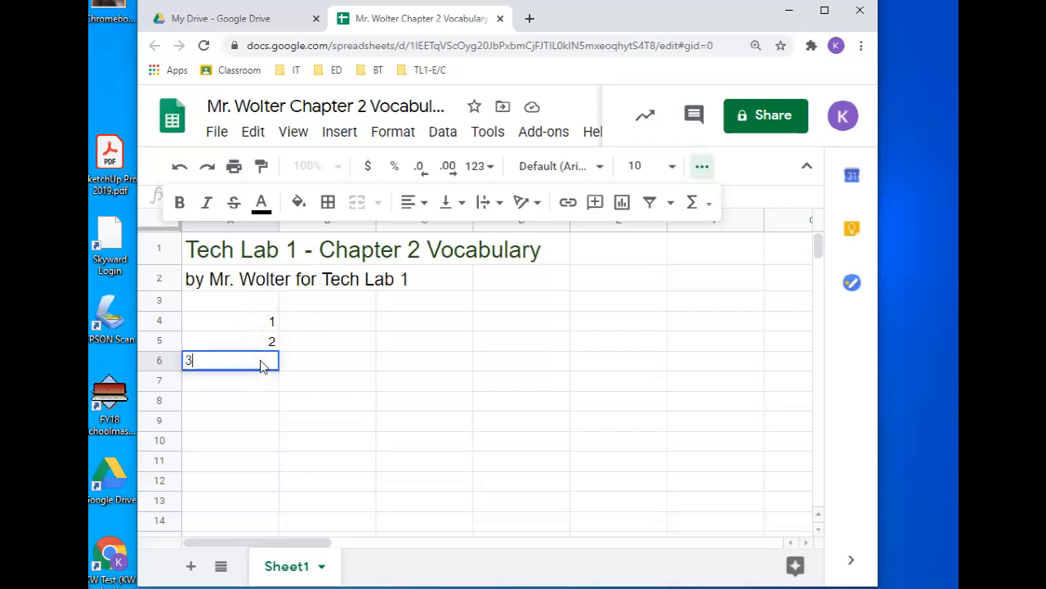
pyautogui.write('3')
pyautogui.press('Return')
pyautogui.write('4')
pyautogui.press('Return')
pyautogui.write('5')
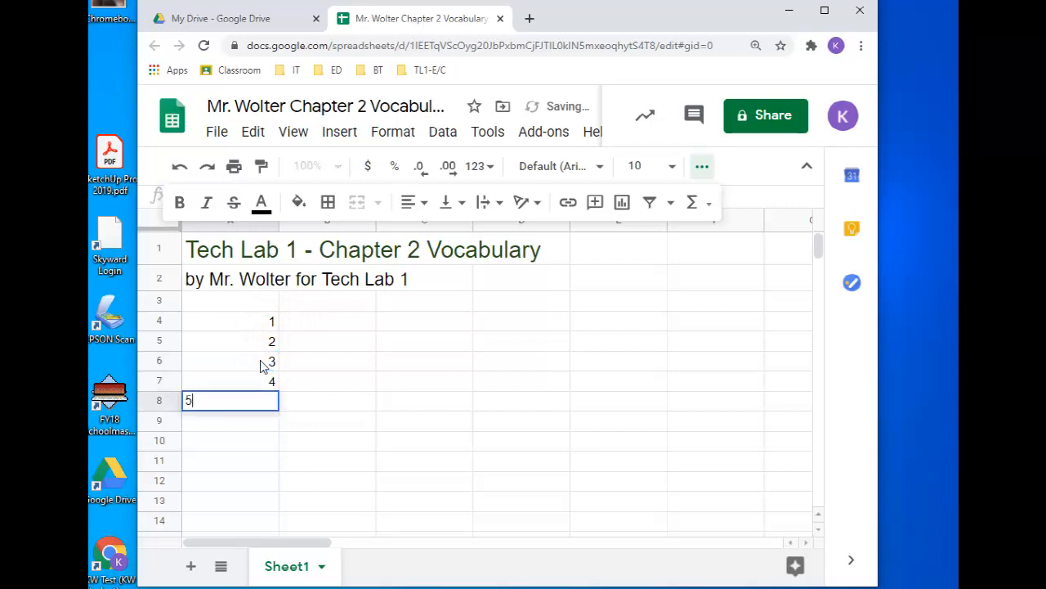
pyautogui.press('Return')
# Step: Continue the row numbering with 6 in cell A9 and 7 in cell A10
pyautogui.write('6')
pyautogui.press('Return')
pyautogui.write('6')
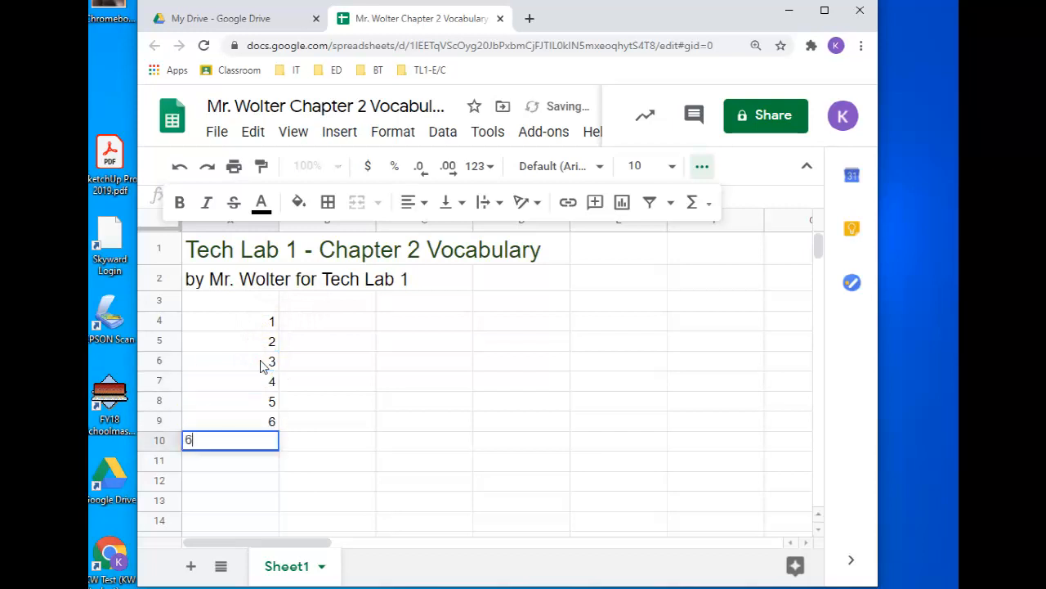
pyautogui.press('Return')
pyautogui.press('Up')
pyautogui.write('7')
pyautogui.press('Return')
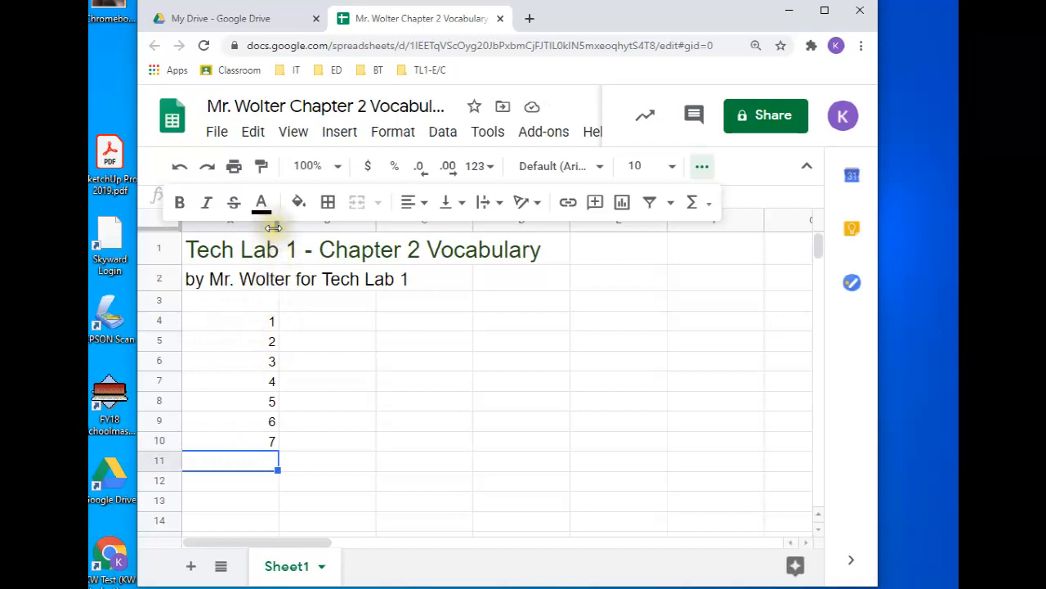
# Step: Narrow column A so that it is only slightly wider than the row numbers
pyautogui.moveTo(277, 223); pyautogui.dragTo(227, 225)
pyautogui.click(699, 166)
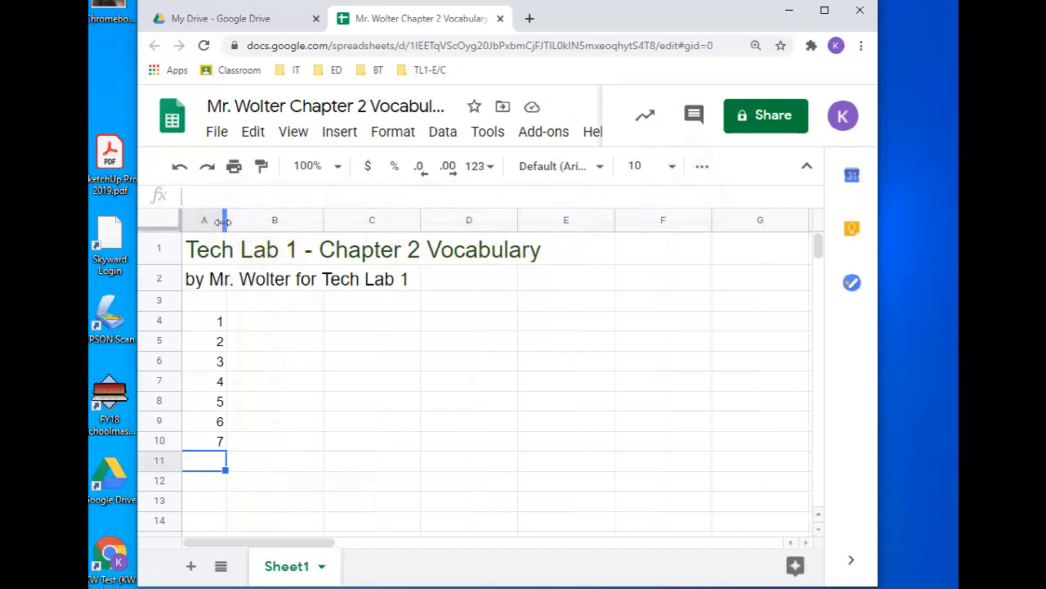
pyautogui.moveTo(224, 221); pyautogui.dragTo(216, 225)
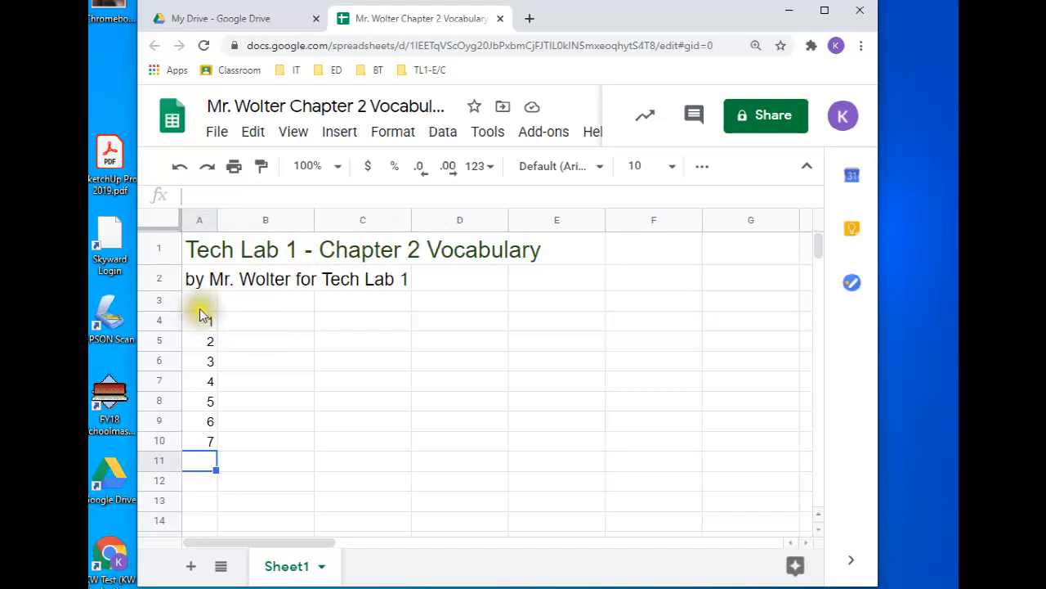
# Step: Select cell B4, switch to Google Classroom, and open the Chapter 01 vocabulary PDF from the F20 Tech Lab 1 classwork
pyautogui.click(248, 325)
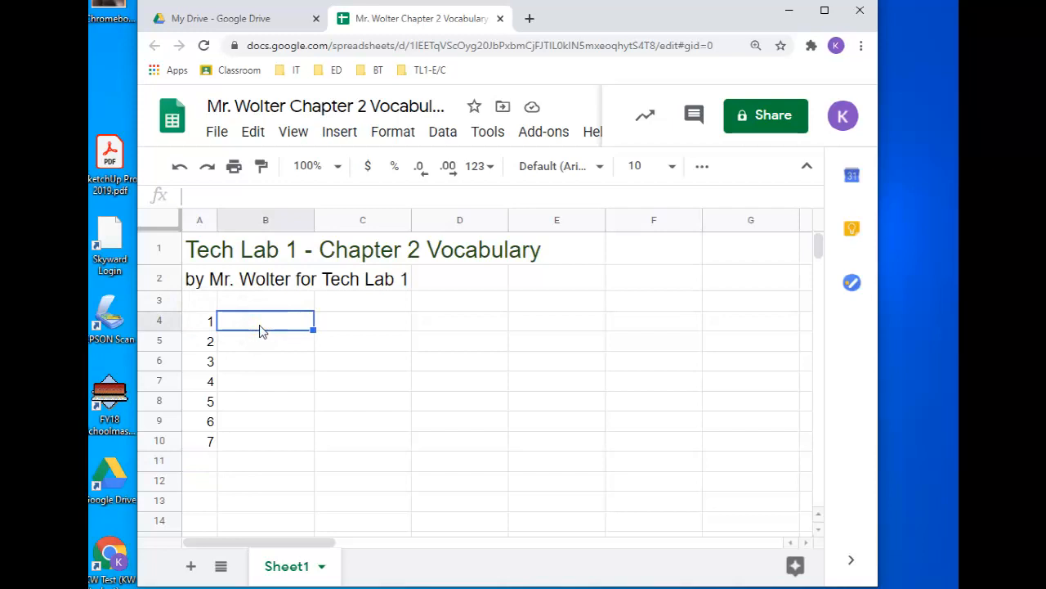
pyautogui.click(251, 23)
pyautogui.click(240, 70)
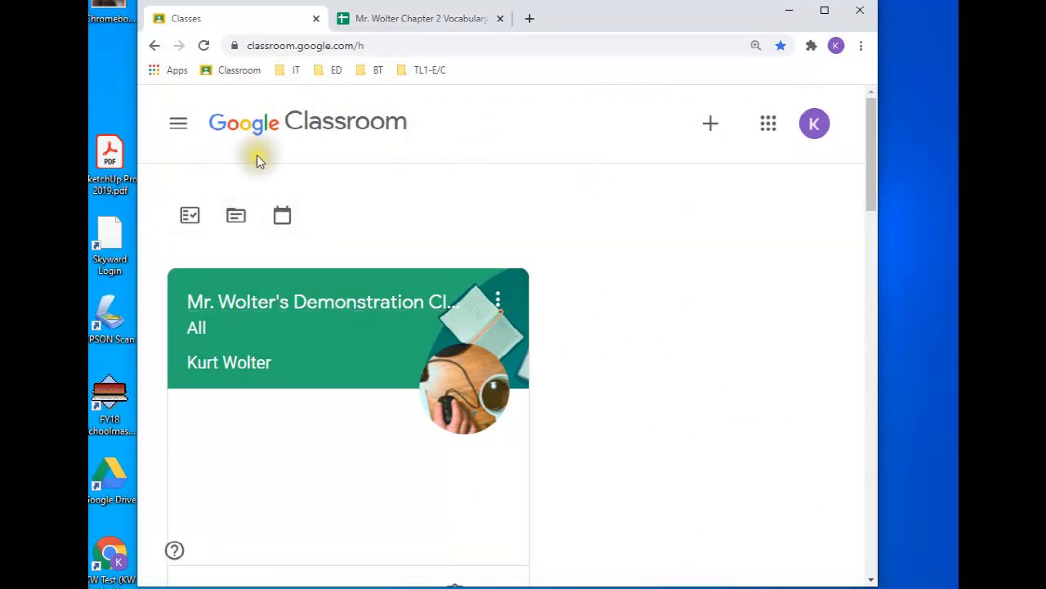
pyautogui.click(180, 125)
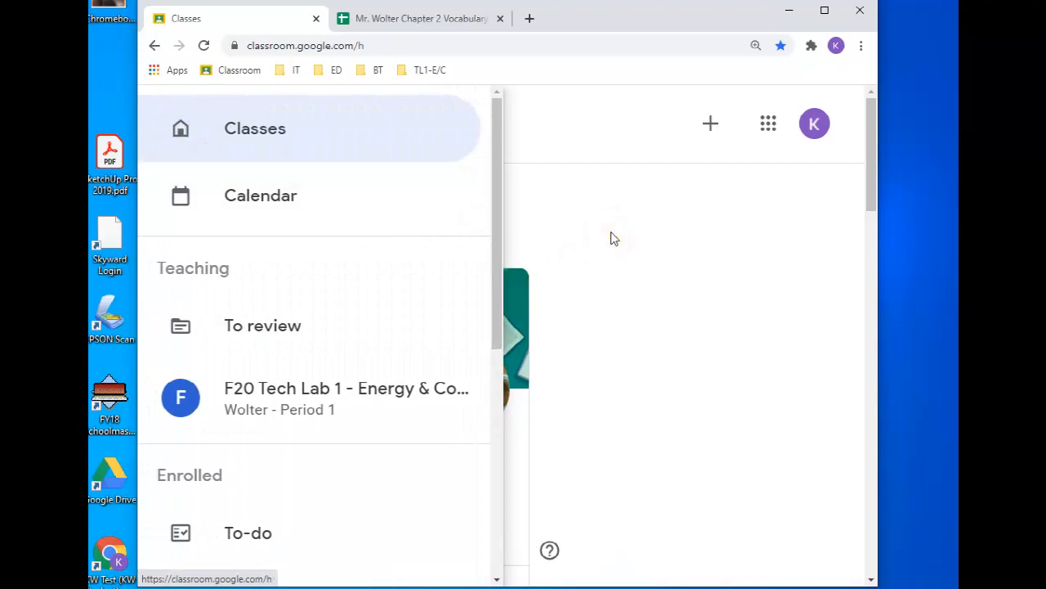
pyautogui.click(611, 231)
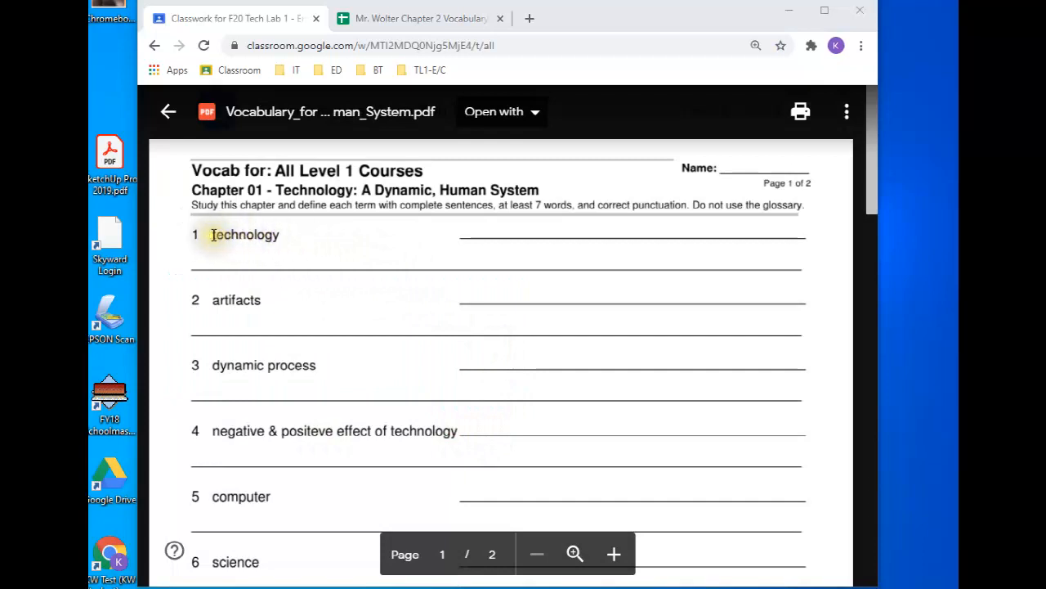
# Step: Copy the first term, "technology", from the vocabulary PDF into cell B4 of the spreadsheet
pyautogui.moveTo(211, 234); pyautogui.dragTo(281, 234)
pyautogui.hotkey('ctrl', 'c')
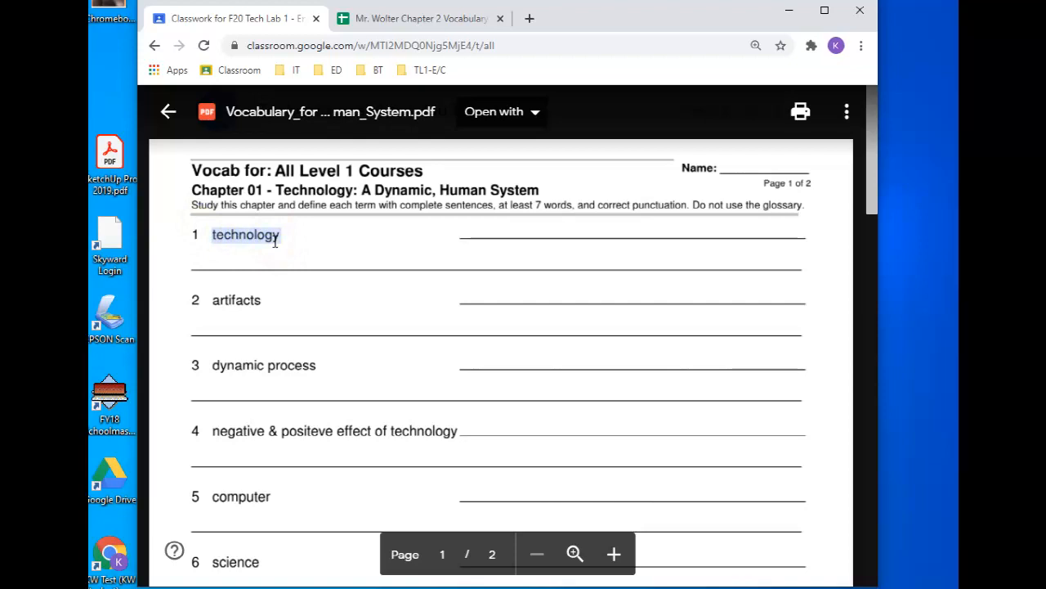
pyautogui.click(385, 23)
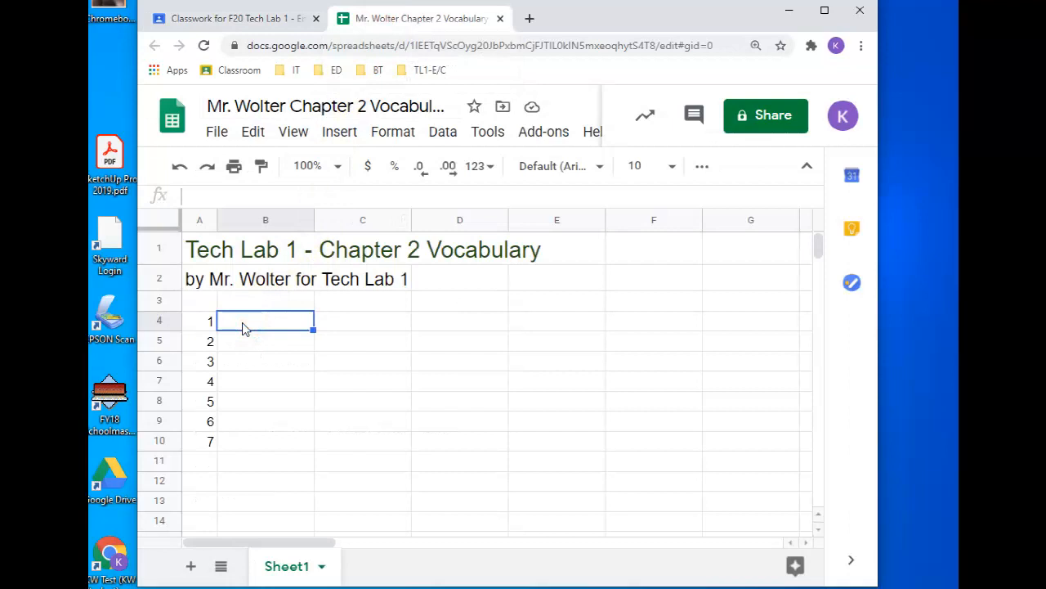
pyautogui.hotkey('ctrl', 'v')
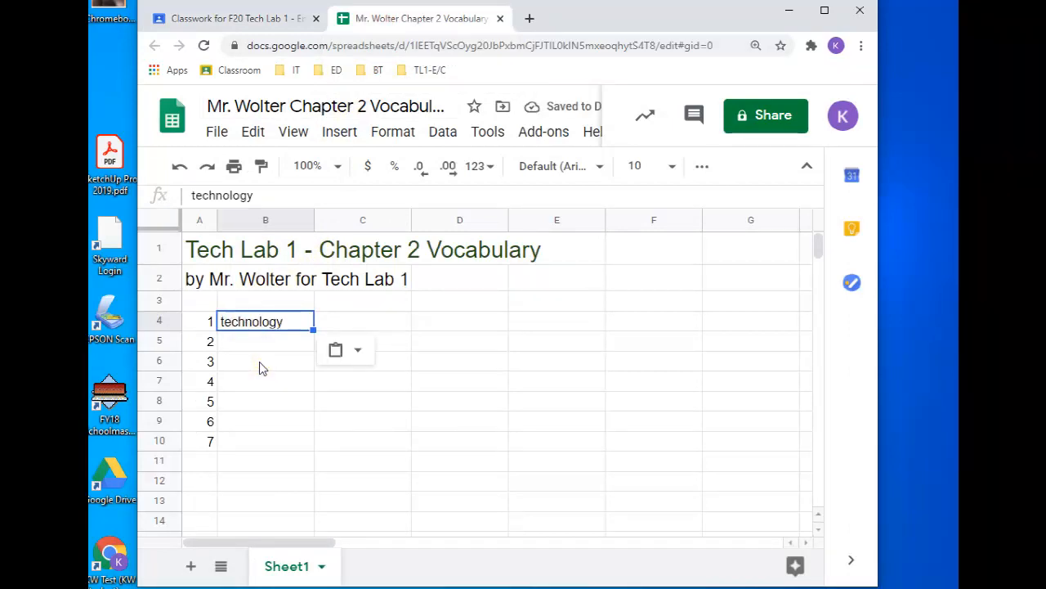
# Step: Copy the second term, "artifacts", from the vocabulary PDF into cell B5 of the spreadsheet
pyautogui.click(259, 344)
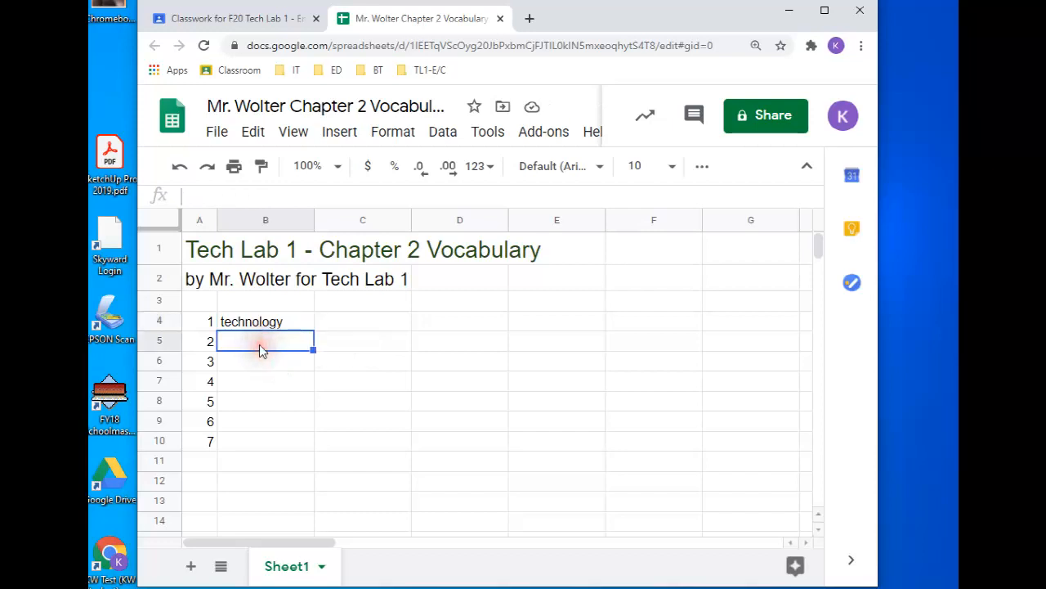
pyautogui.click(253, 18)
pyautogui.moveTo(214, 299); pyautogui.dragTo(260, 300)
pyautogui.hotkey('ctrl', 'c')
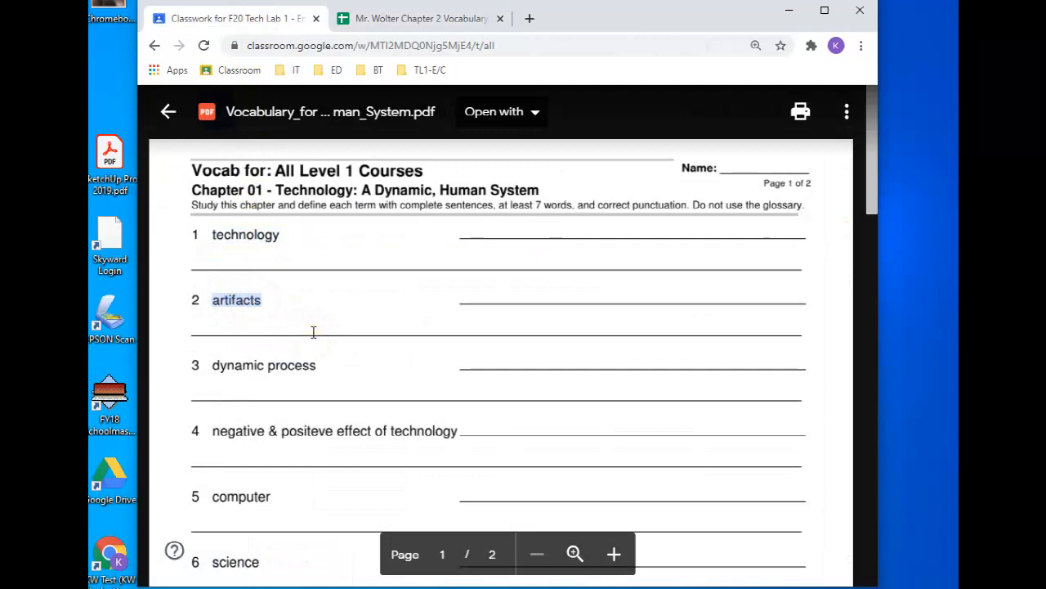
pyautogui.click(347, 18)
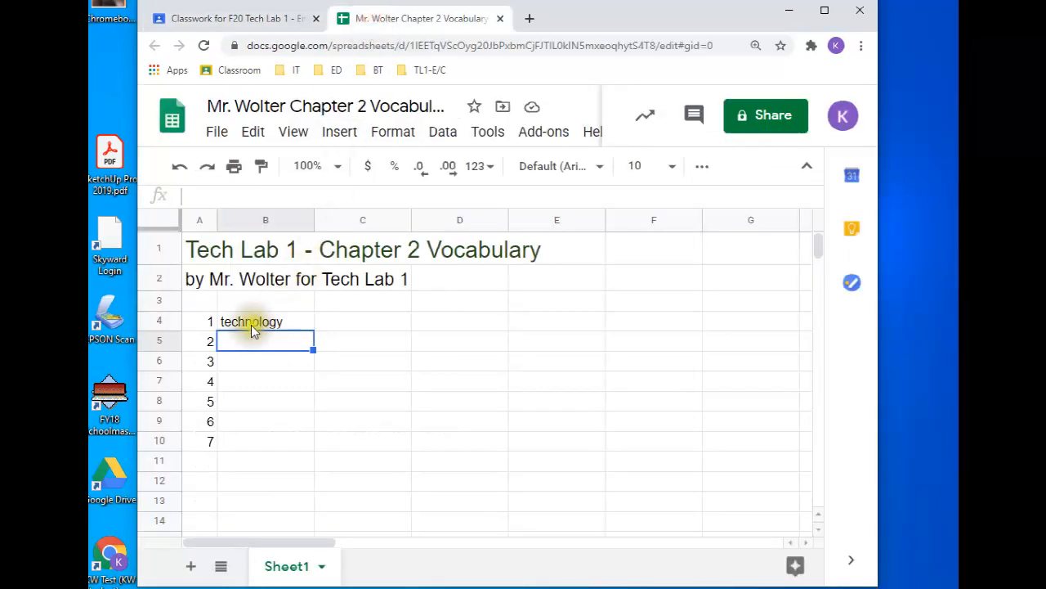
pyautogui.hotkey('ctrl', 'v')
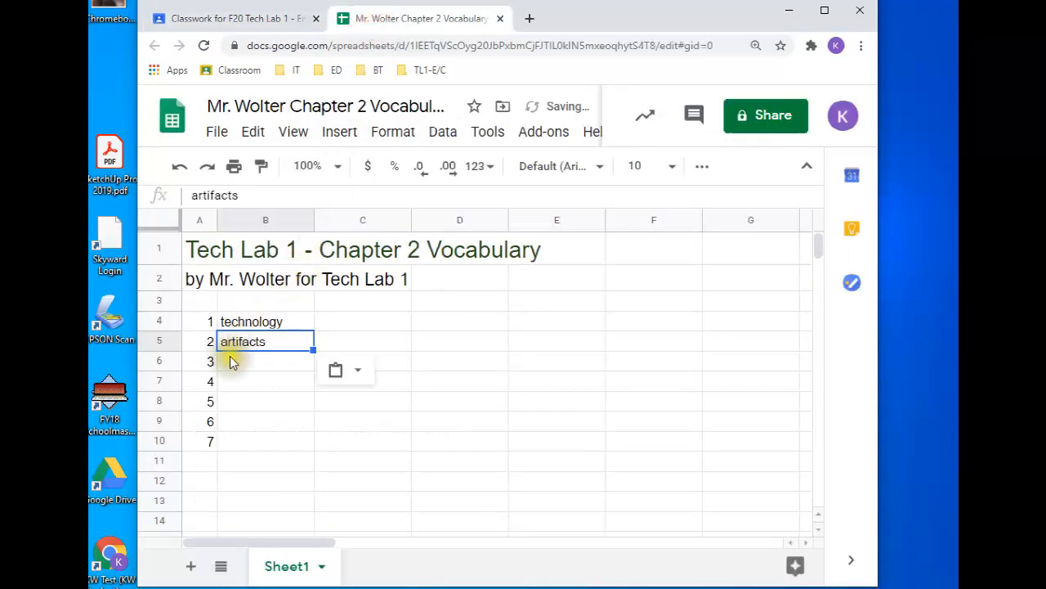
# Step: Copy the third term, "dynamic process", from the vocabulary PDF into cell B6 of the spreadsheet
pyautogui.click(230, 363)
pyautogui.click(269, 18)
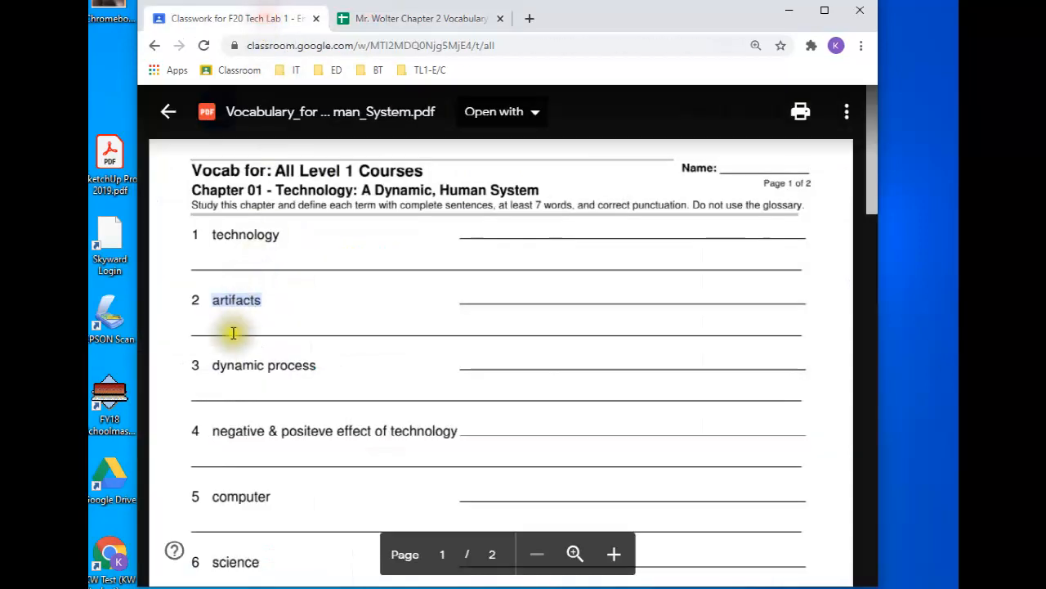
pyautogui.click(211, 366)
pyautogui.moveTo(212, 366); pyautogui.dragTo(310, 365)
pyautogui.hotkey('ctrl', 'c')
pyautogui.click(378, 20)
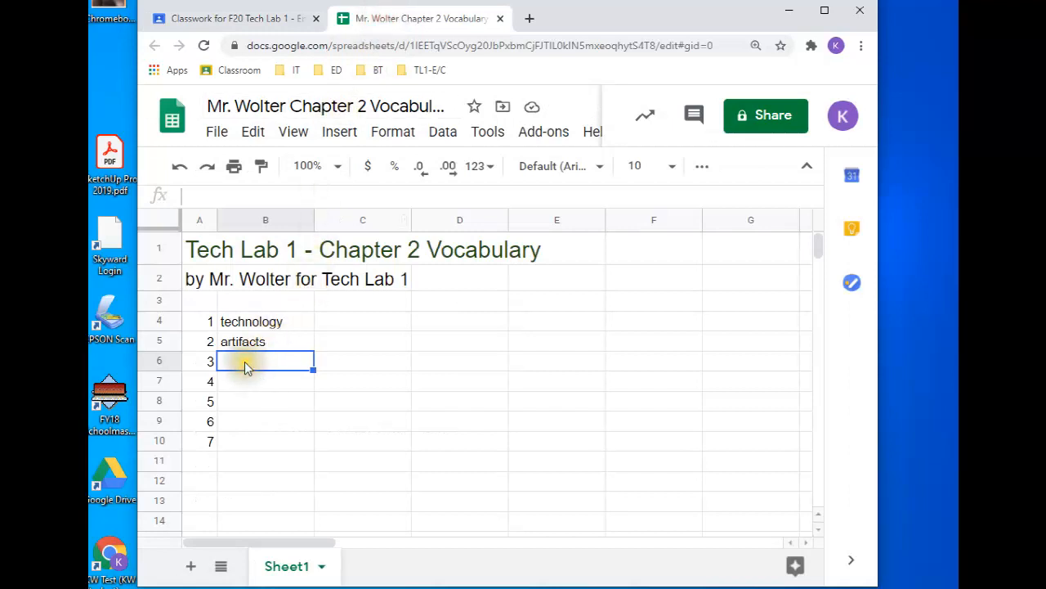
pyautogui.hotkey('ctrl', 'v')
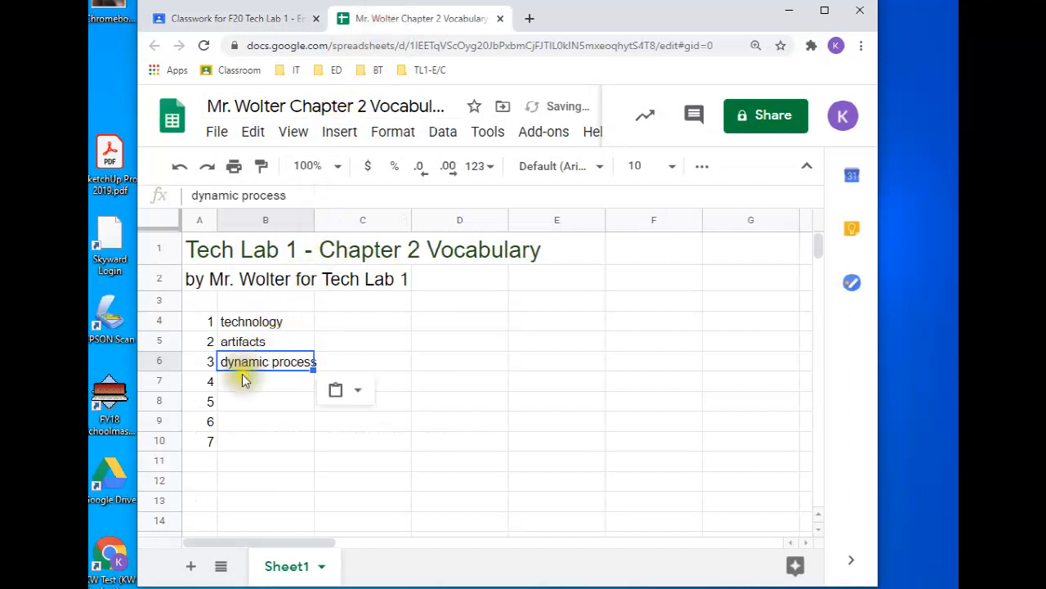
# Step: Copy "negative & positeve effect of" from the fourth term in the vocabulary PDF into cell B7 of the spreadsheet
pyautogui.press('Down')
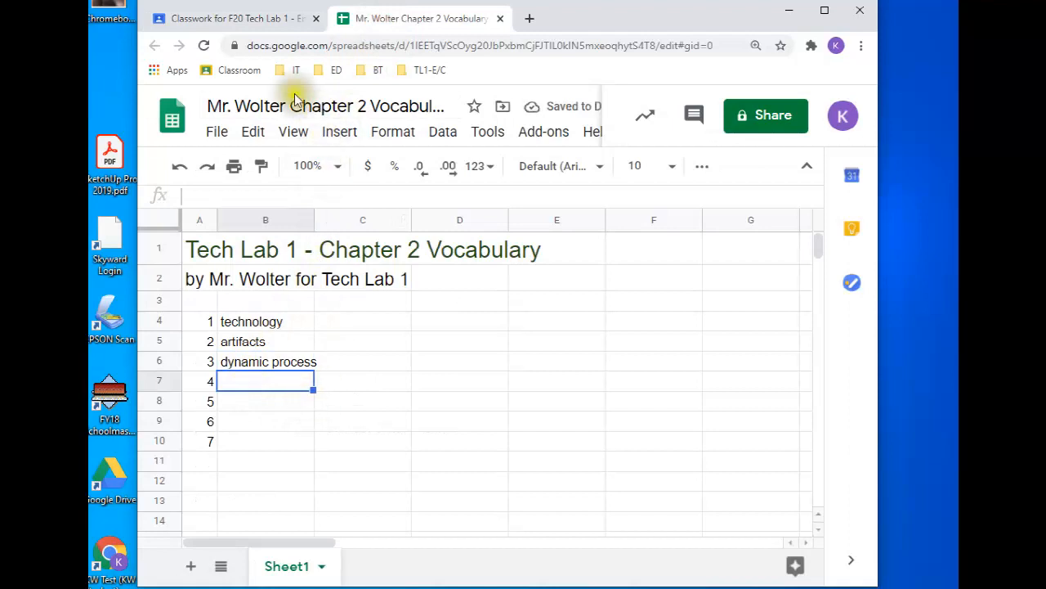
pyautogui.click(245, 18)
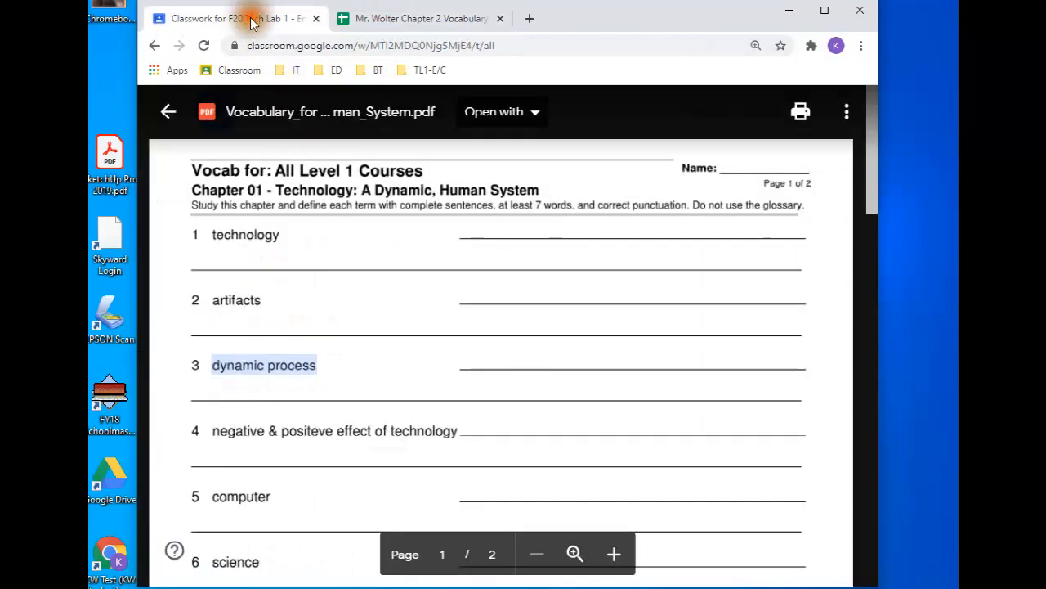
pyautogui.click(215, 433)
pyautogui.moveTo(216, 433)
pyautogui.mouseDown()
pyautogui.moveTo(456, 430)
pyautogui.moveTo(314, 431)
pyautogui.mouseUp()
pyautogui.click(314, 430)
pyautogui.moveTo(222, 431)
pyautogui.mouseDown()
pyautogui.moveTo(454, 429)
pyautogui.moveTo(367, 426)
pyautogui.moveTo(390, 429)
pyautogui.mouseUp()
pyautogui.hotkey('ctrl', 'c')
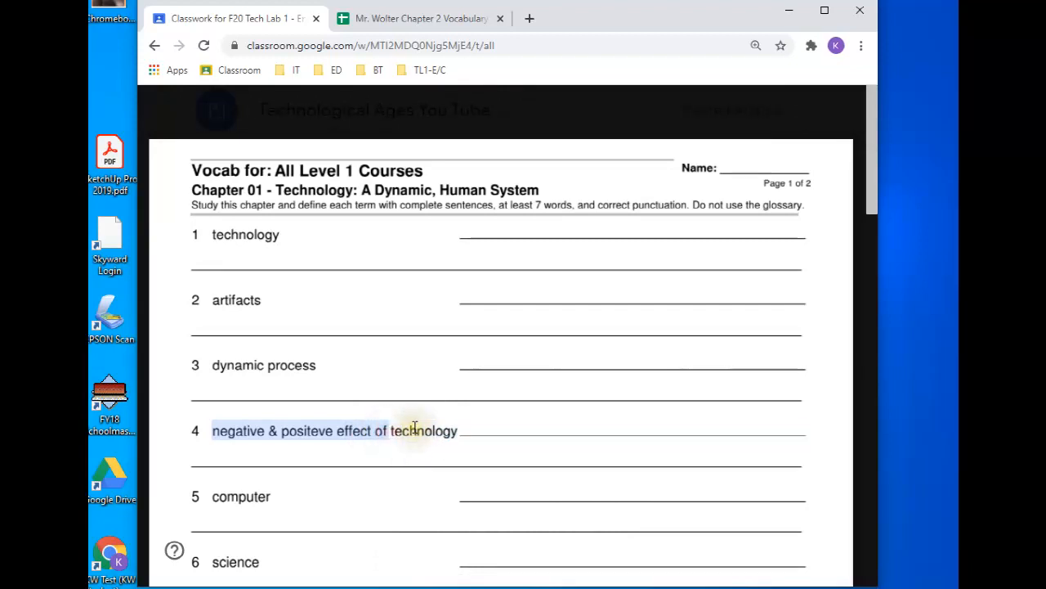
pyautogui.click(421, 18)
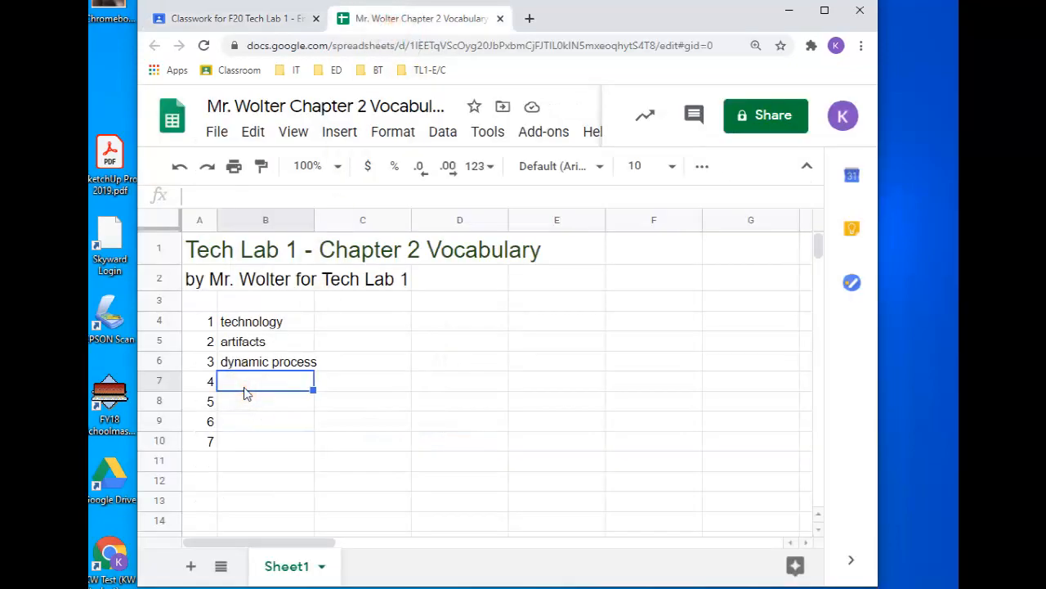
pyautogui.hotkey('ctrl', 'v')
# Step: Correct the spelling and complete the term in cell B7 so it reads "negative & positive effect of technology"
pyautogui.click(286, 384)
pyautogui.click(286, 386)
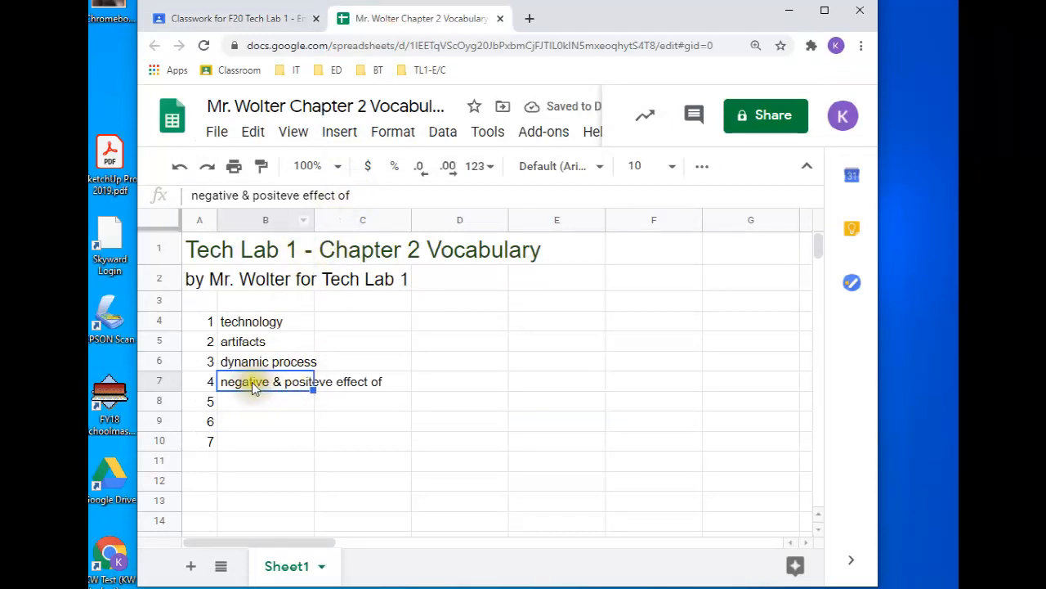
pyautogui.click(284, 193)
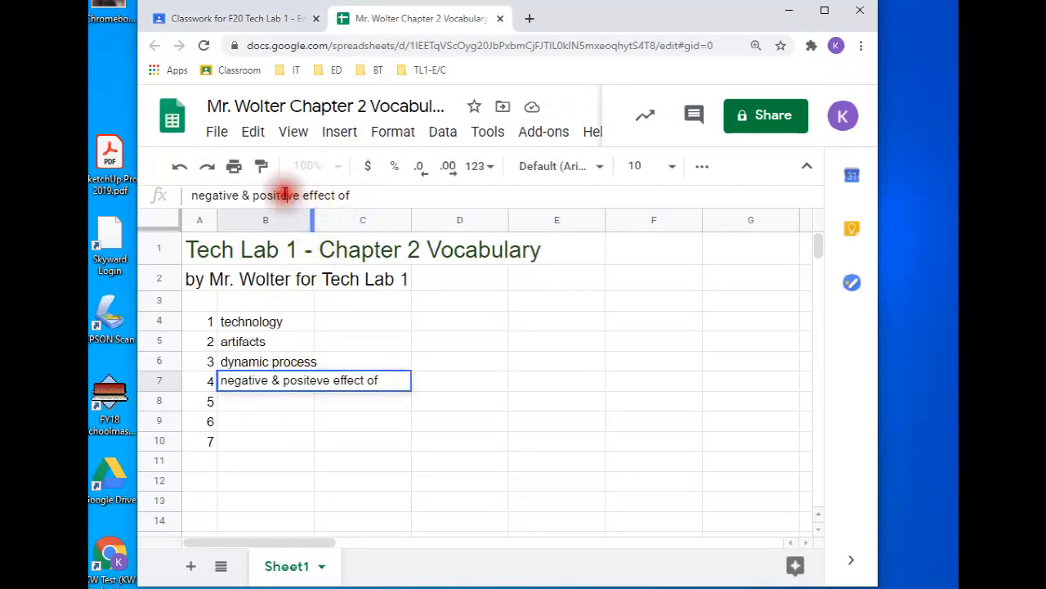
pyautogui.click(358, 196)
pyautogui.click(319, 380)
pyautogui.click(260, 379)
pyautogui.click(376, 382)
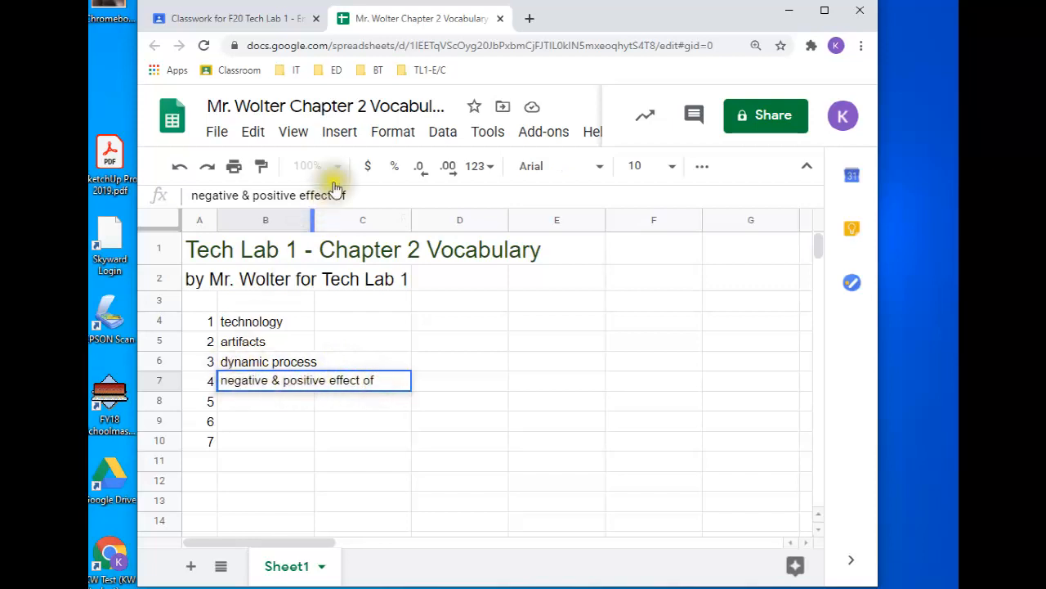
pyautogui.click(378, 198)
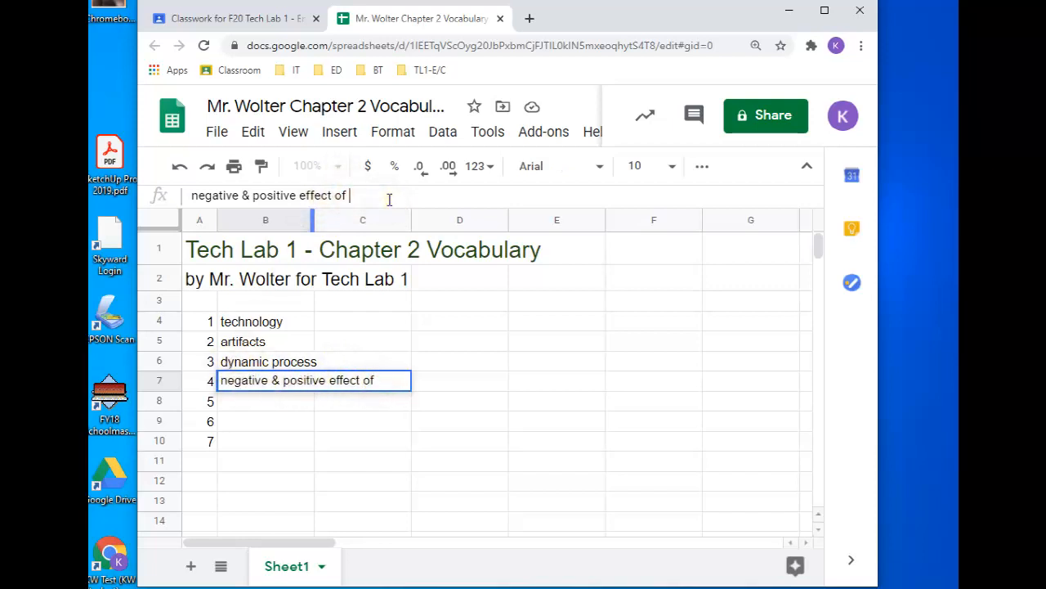
pyautogui.write('ology')
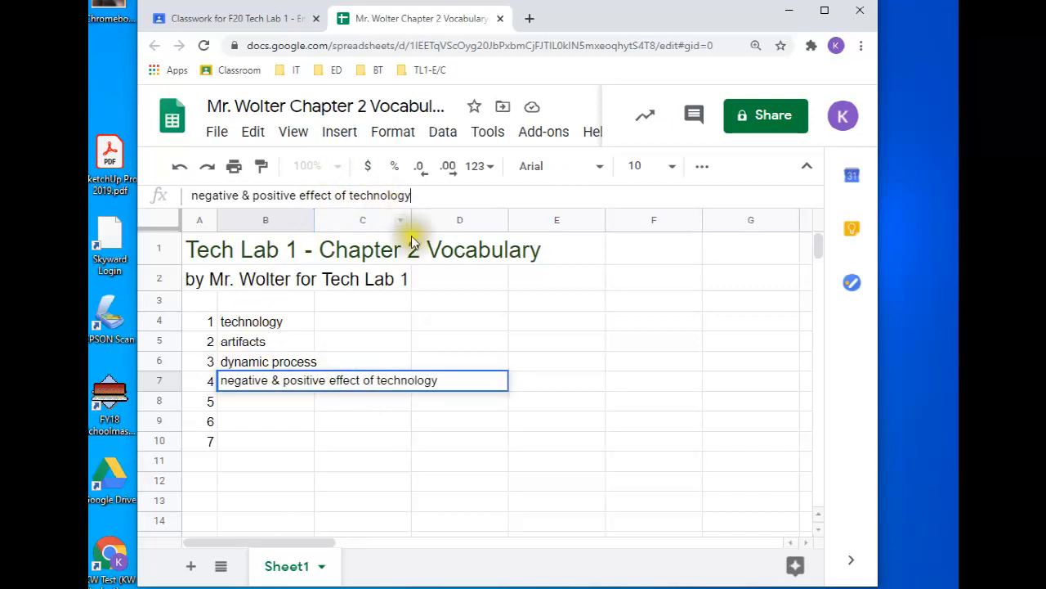
pyautogui.click(439, 374)
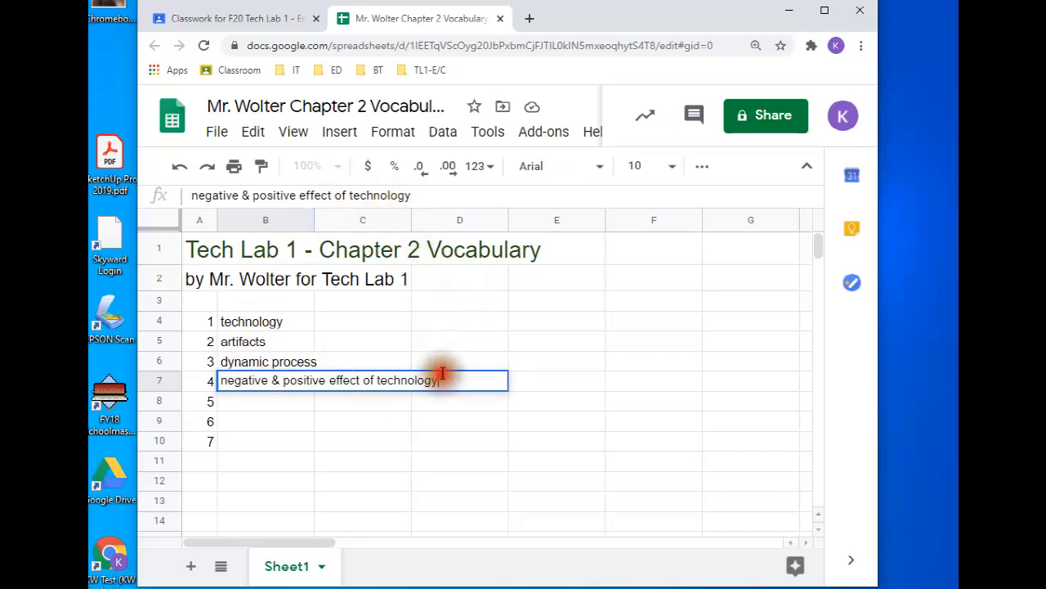
# Step: Finish the entry in cell B7 and widen column B so the longest vocabulary term fits
pyautogui.click(368, 404)
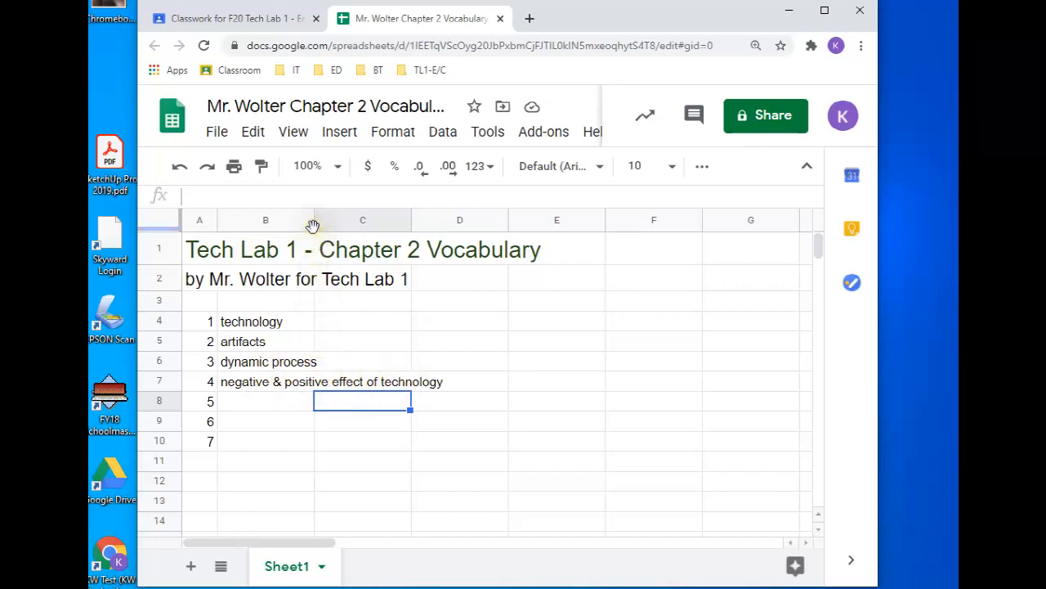
pyautogui.moveTo(313, 219); pyautogui.dragTo(455, 225)
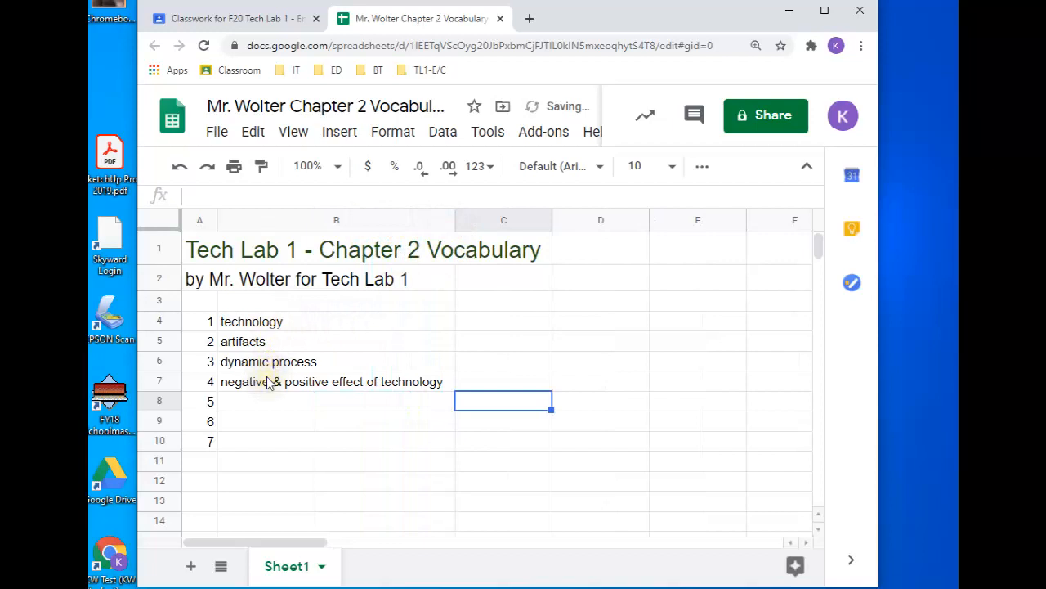
# Step: Enter the definition "Artifacts created by humans to control their environment." in cell C4 beside "technology"
pyautogui.click(475, 320)
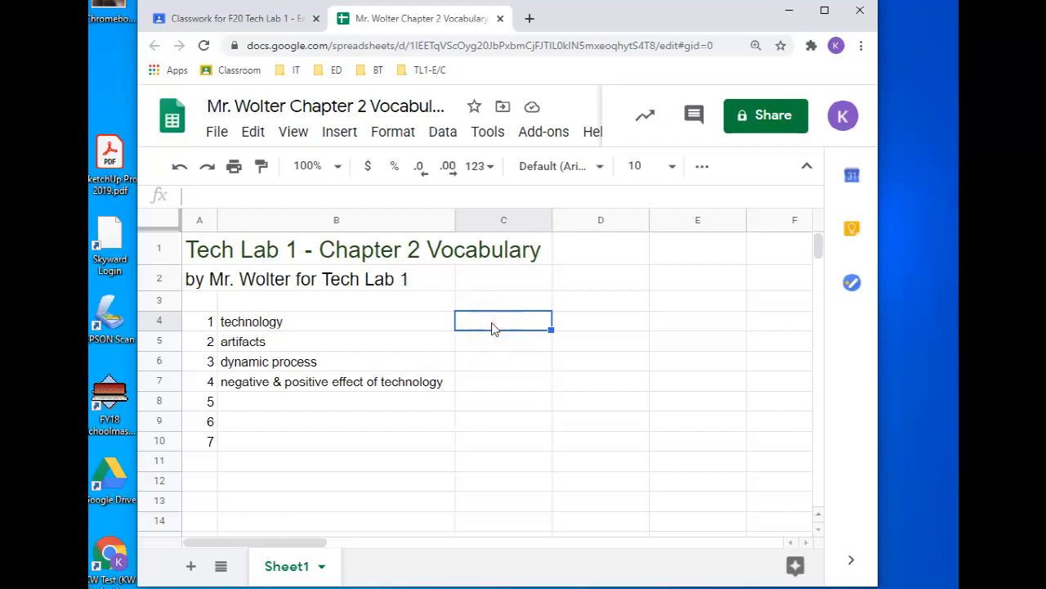
pyautogui.write('Artific')
pyautogui.press('BackSpace')
pyautogui.press('BackSpace')
pyautogui.write('acts')
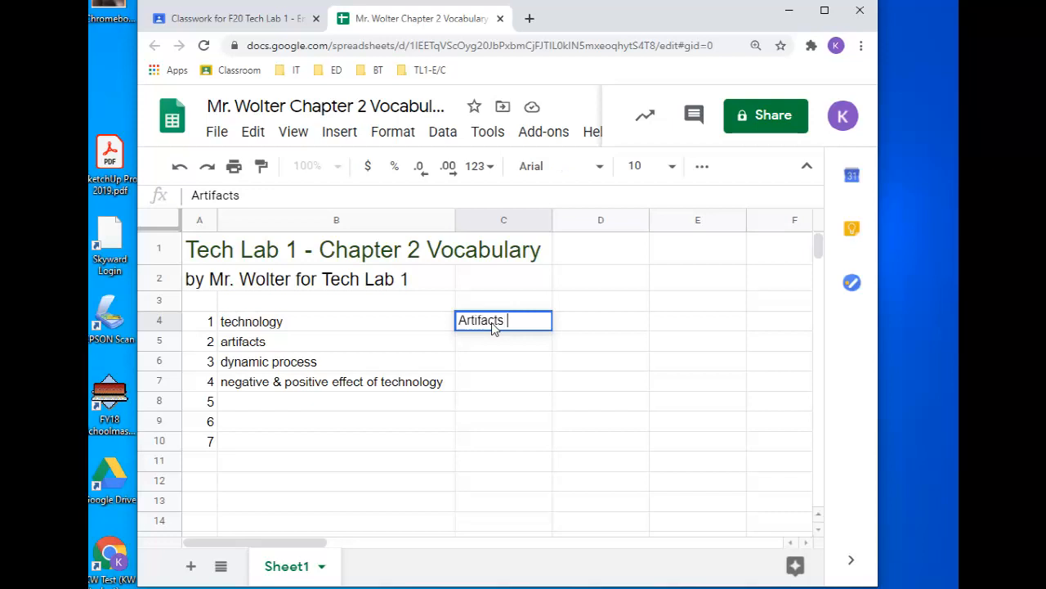
pyautogui.write(' created by h')
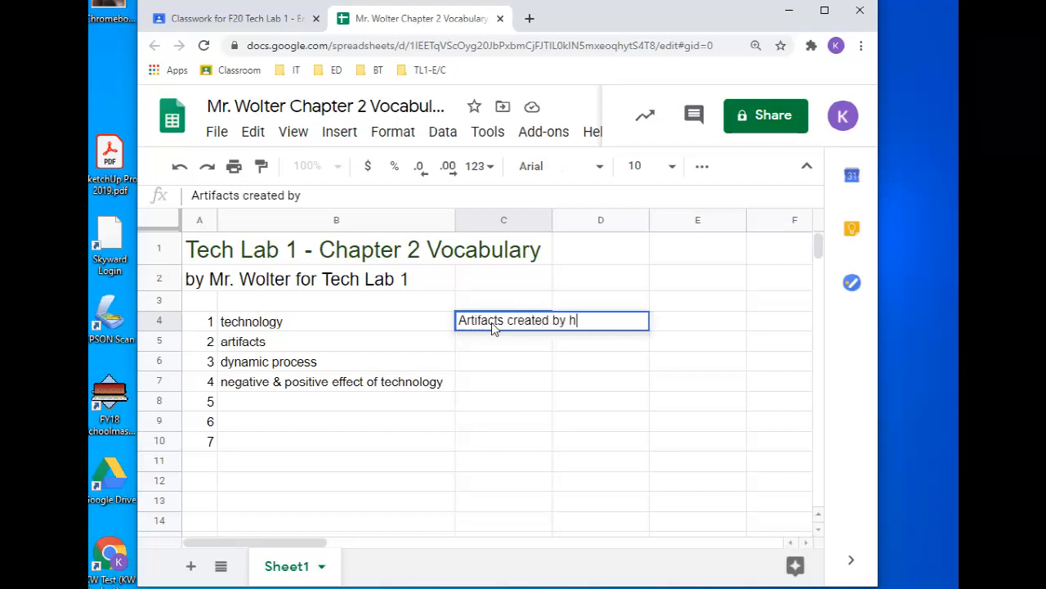
pyautogui.write('umans t')
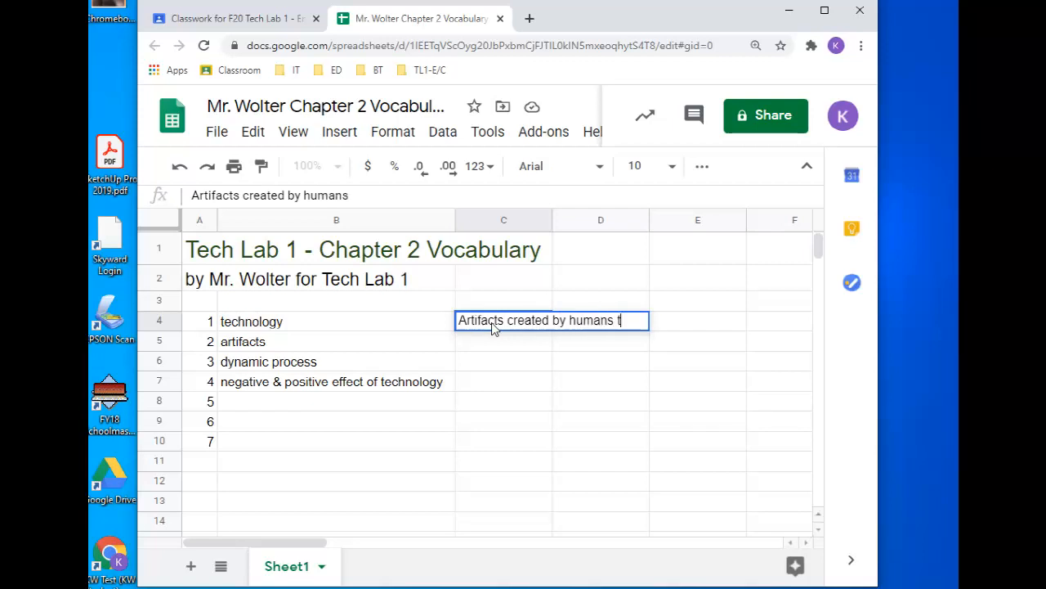
pyautogui.write('o control t')
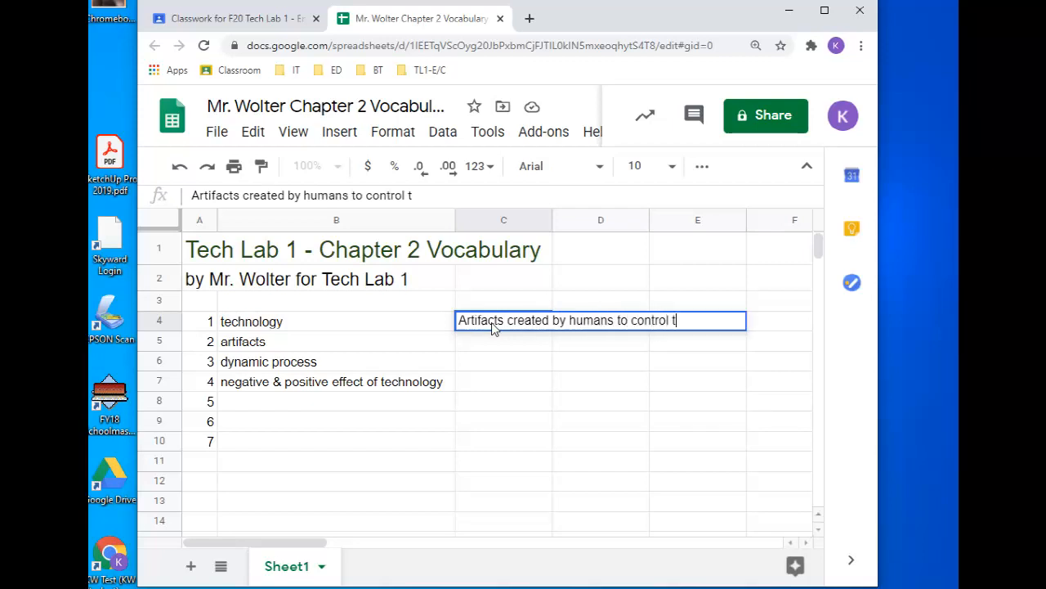
pyautogui.write('heir environmen')
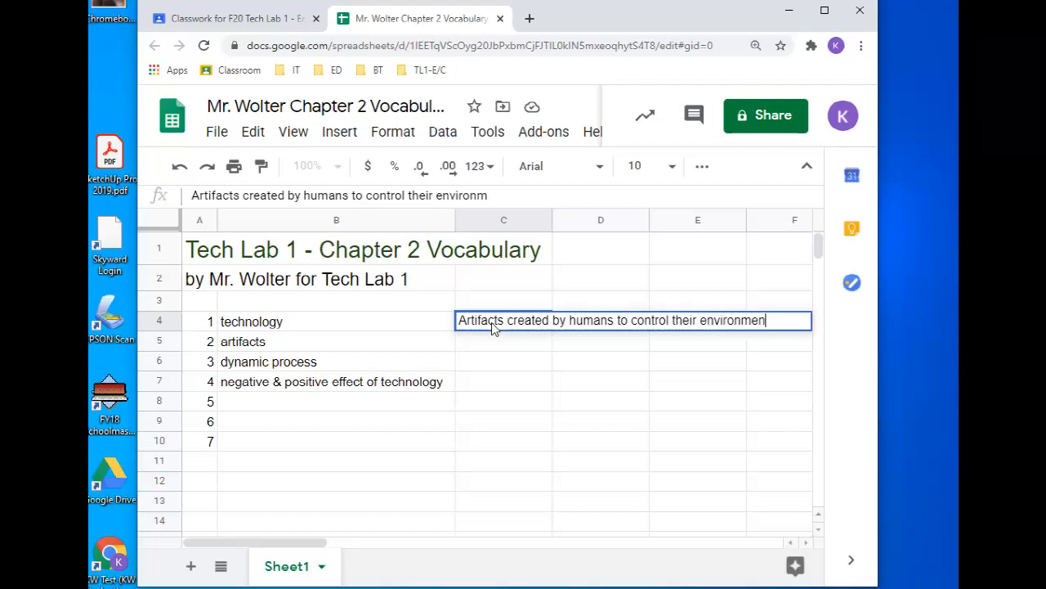
pyautogui.write('t.')
pyautogui.press('Return')
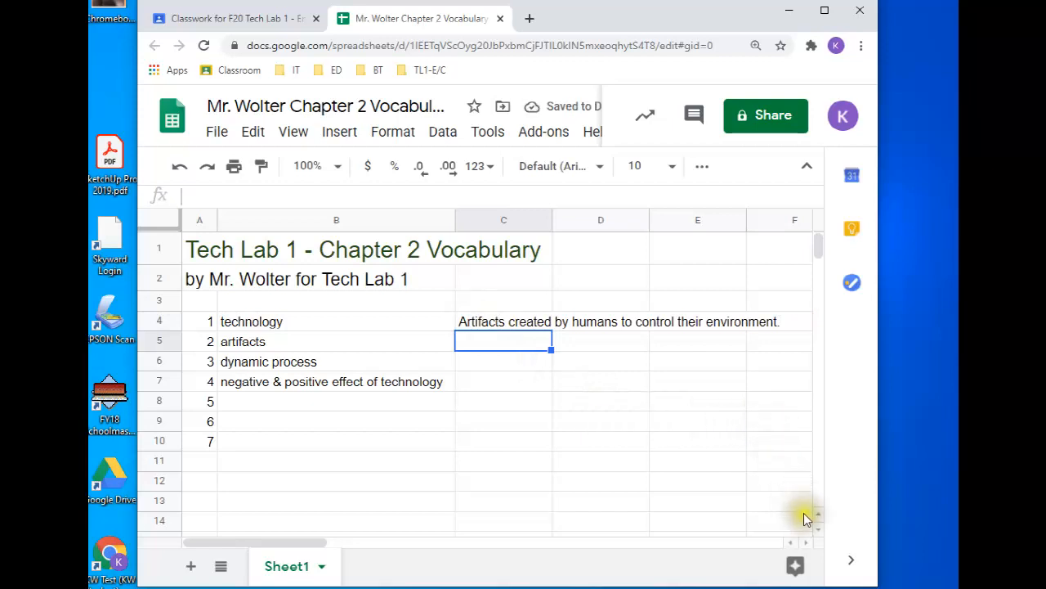
# Step: Widen column C to fit the full definition of "technology" with extra room to spare
pyautogui.click(501, 324)
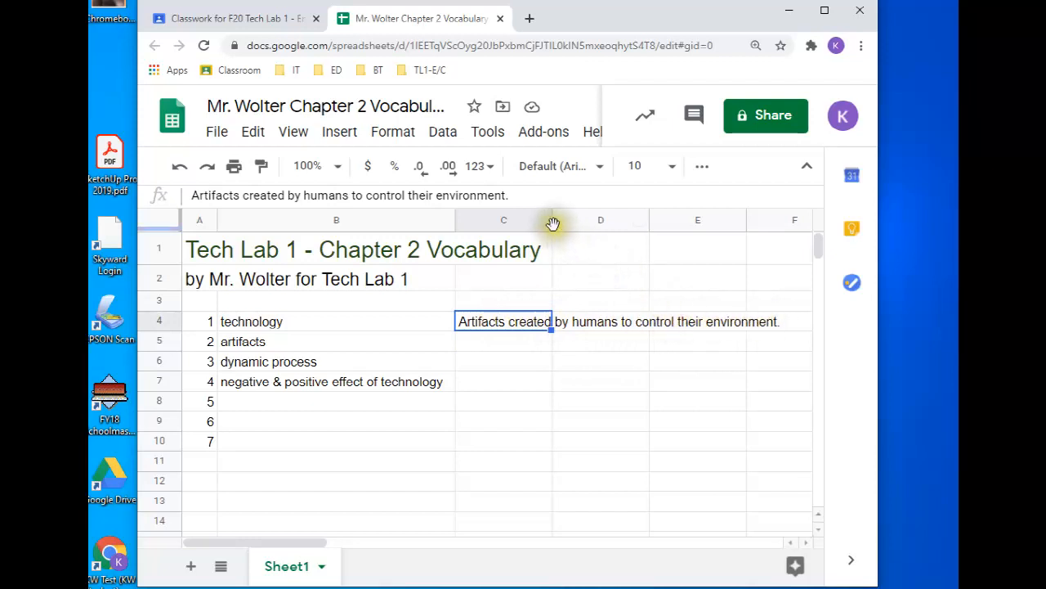
pyautogui.moveTo(551, 219); pyautogui.dragTo(801, 223)
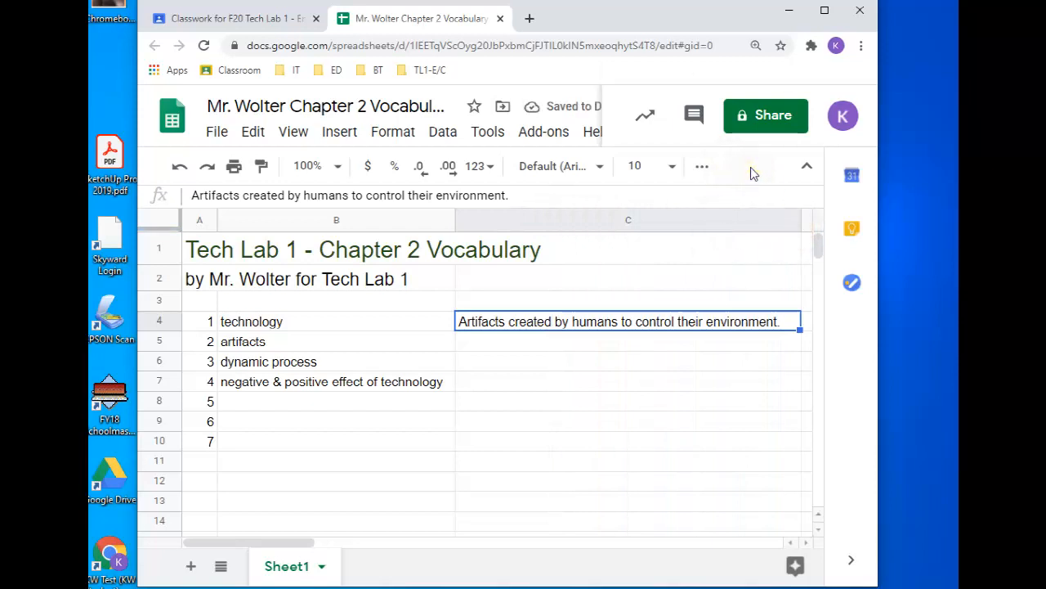
pyautogui.hotkey('ctrl', '-')
pyautogui.moveTo(721, 203); pyautogui.dragTo(766, 243)
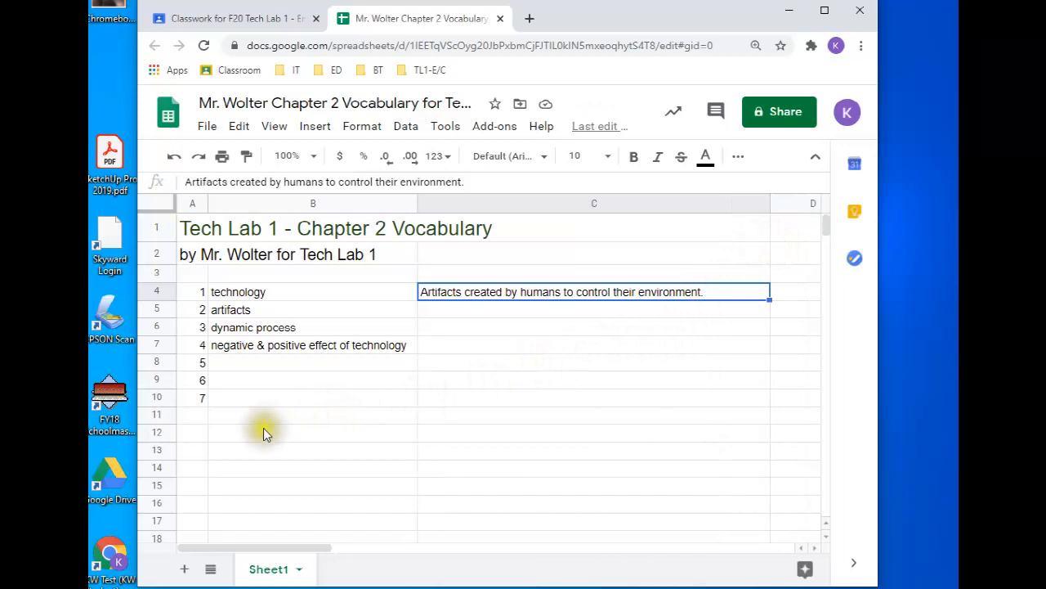
# Step: Make the four terms in cells B4 to B7 bold and widen column B to fit the bold text
pyautogui.click(236, 293)
pyautogui.moveTo(236, 293); pyautogui.dragTo(288, 344)
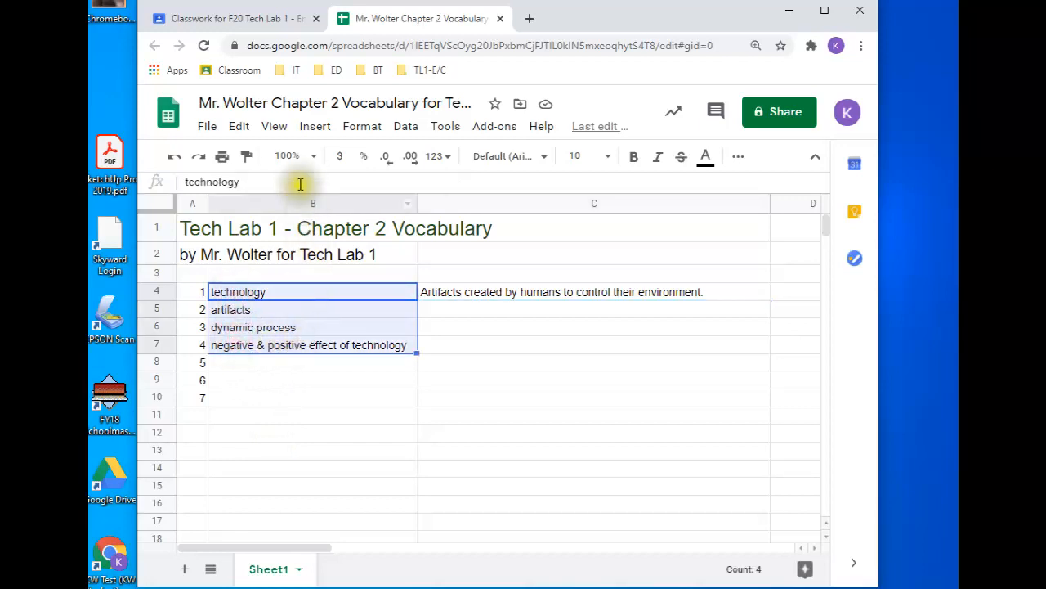
pyautogui.click(634, 160)
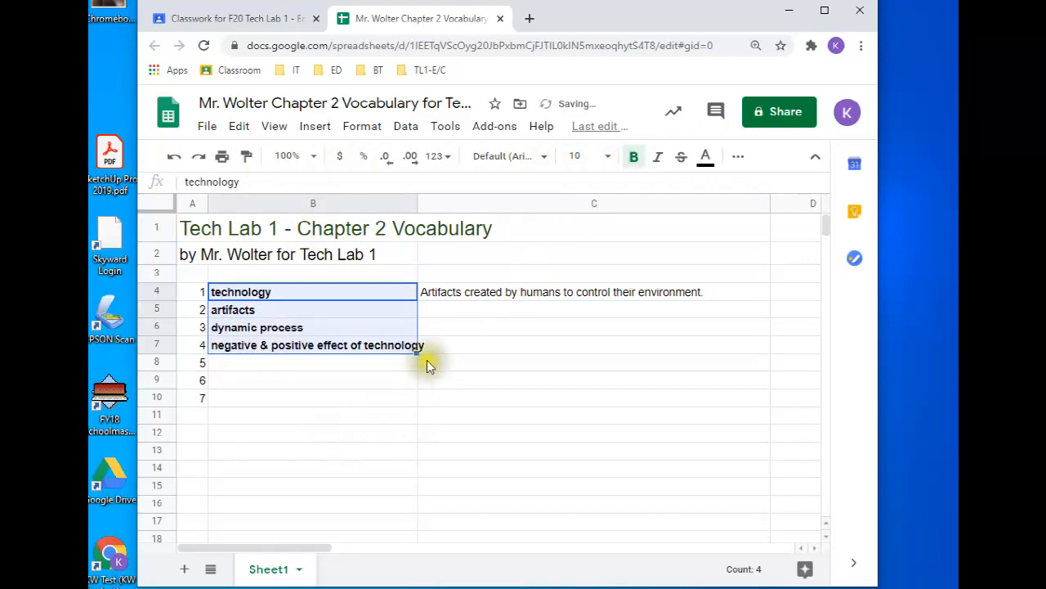
pyautogui.moveTo(417, 203); pyautogui.dragTo(437, 204)
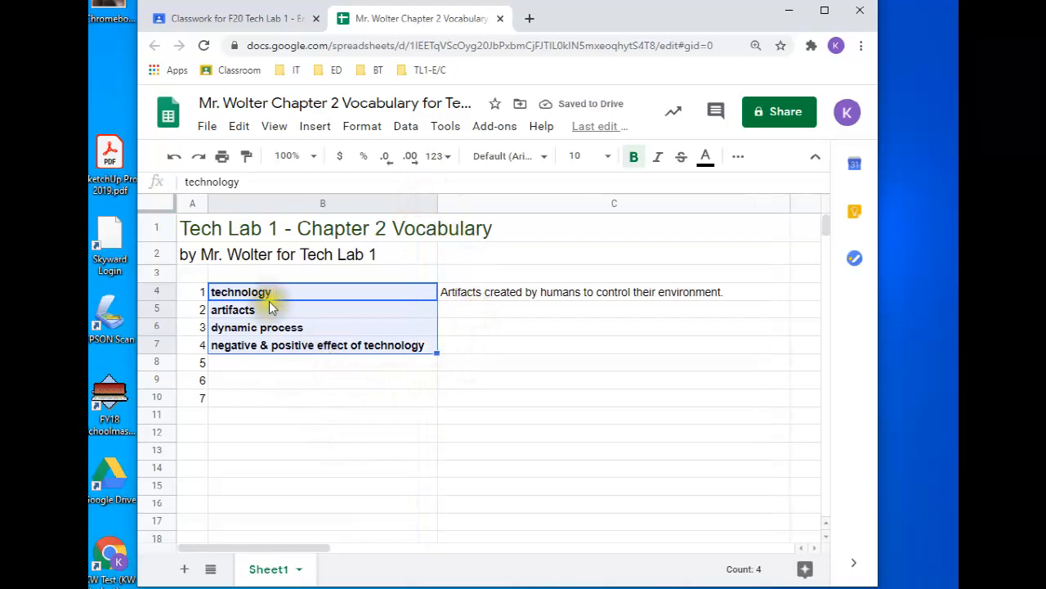
# Step: Increase the row height of row 4 and all the rows below it to spread out the vocabulary list
pyautogui.click(247, 363)
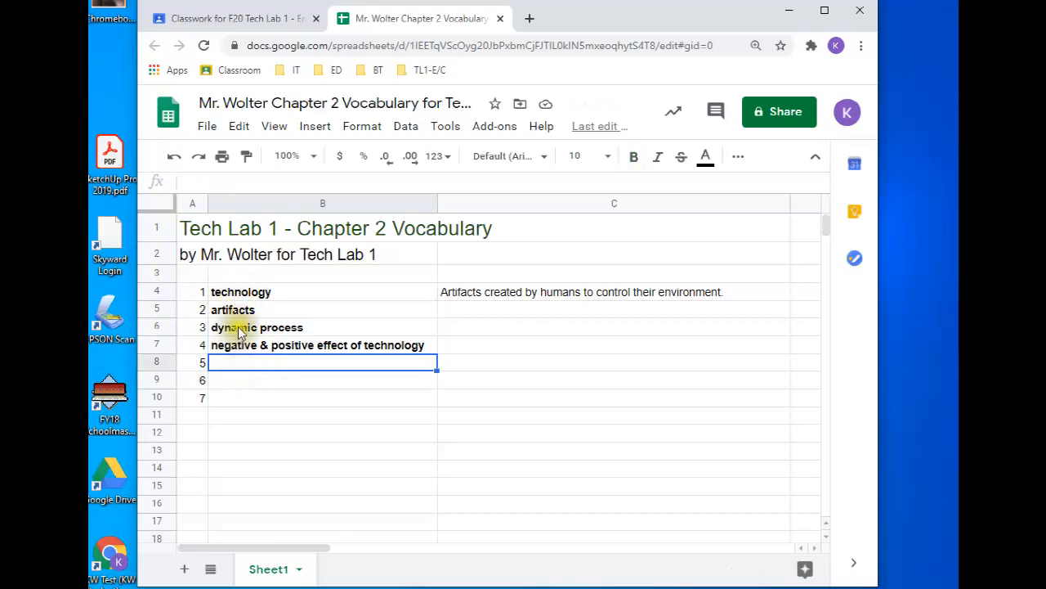
pyautogui.click(157, 291)
pyautogui.moveTo(157, 309)
pyautogui.mouseDown()
pyautogui.moveTo(153, 479)
pyautogui.moveTo(160, 297)
pyautogui.moveTo(164, 307)
pyautogui.mouseUp()
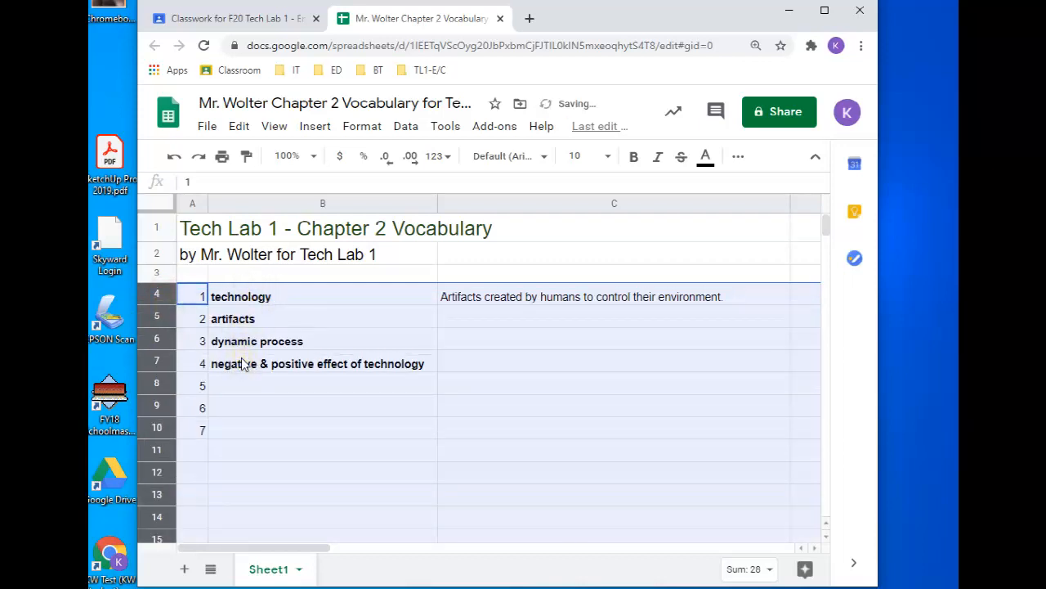